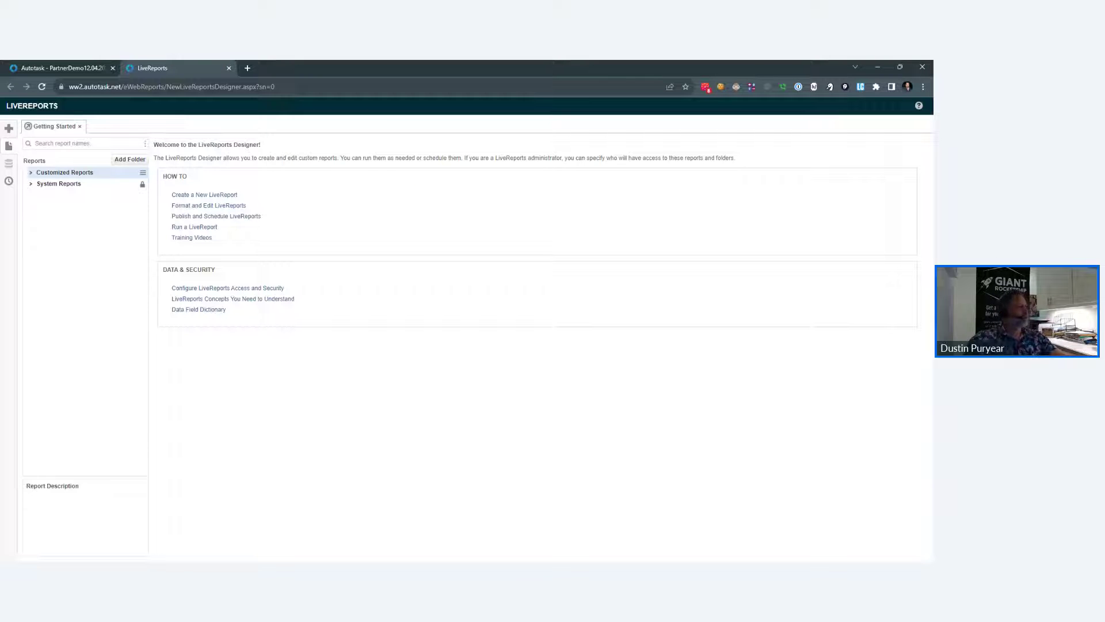
- Create a new standard report named "Contract with no Services" in the Customized Reports folder
left_click(31, 173)
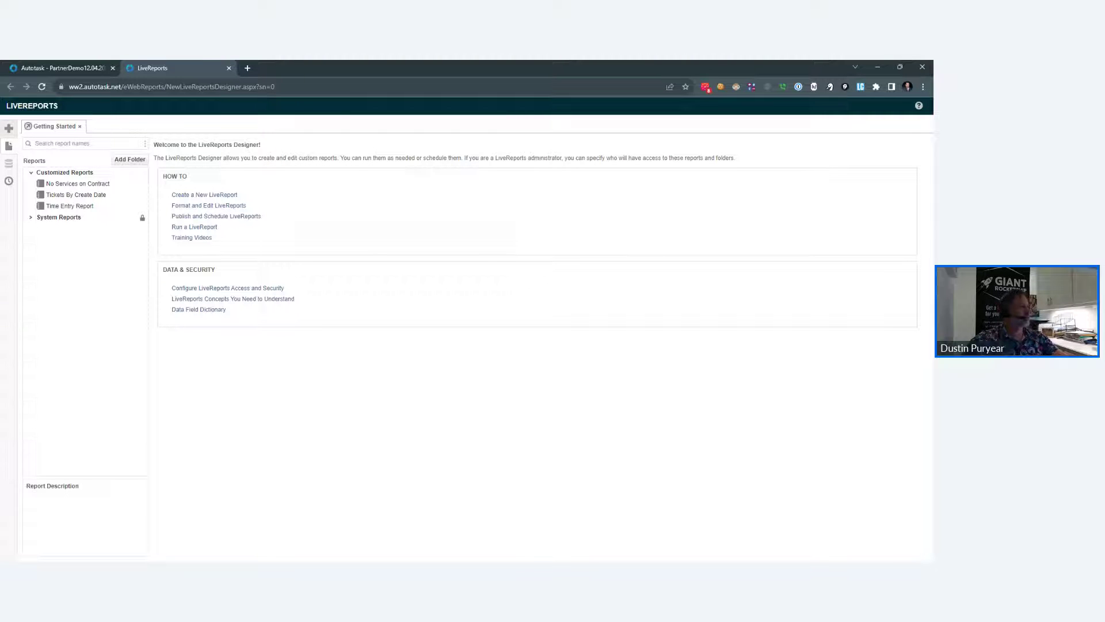
left_click(9, 129)
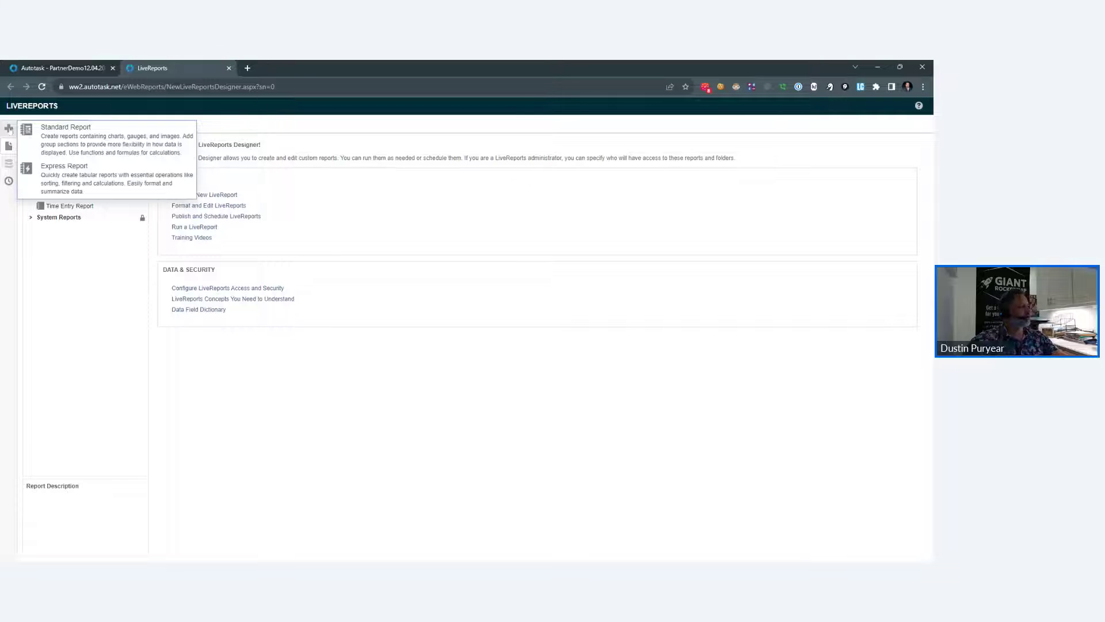
left_click(80, 134)
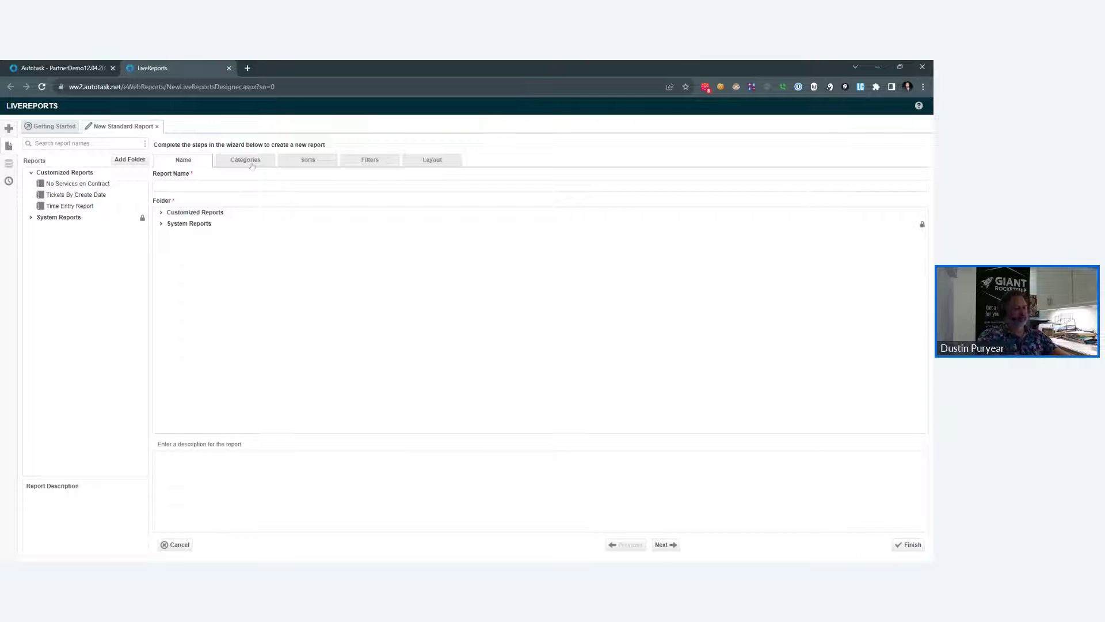
type("Contrac")
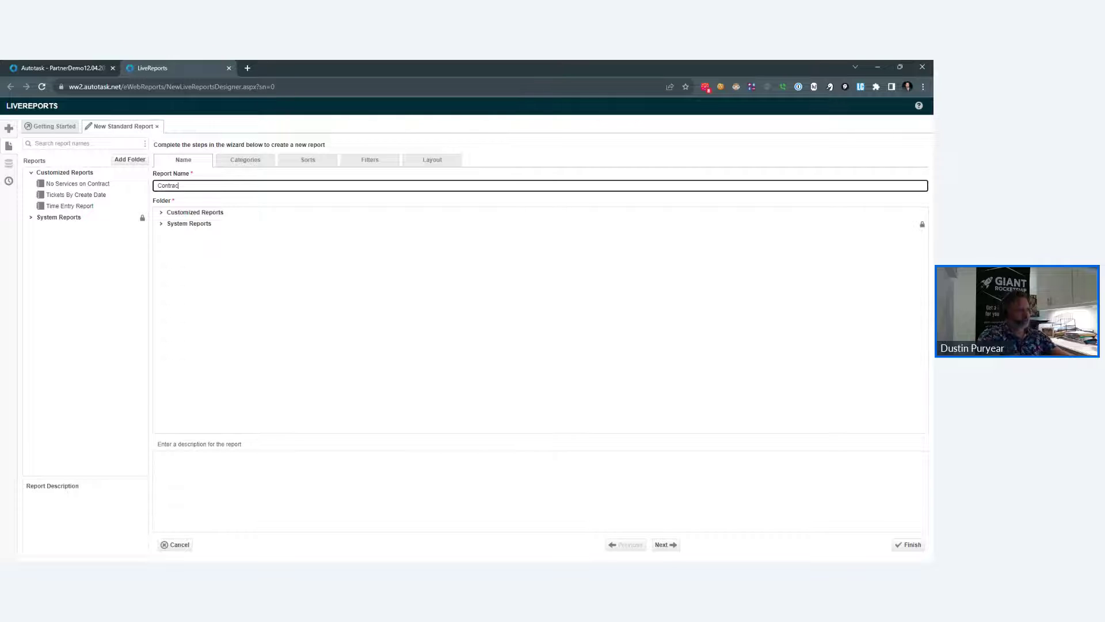
type("t with no Services")
left_click(245, 161)
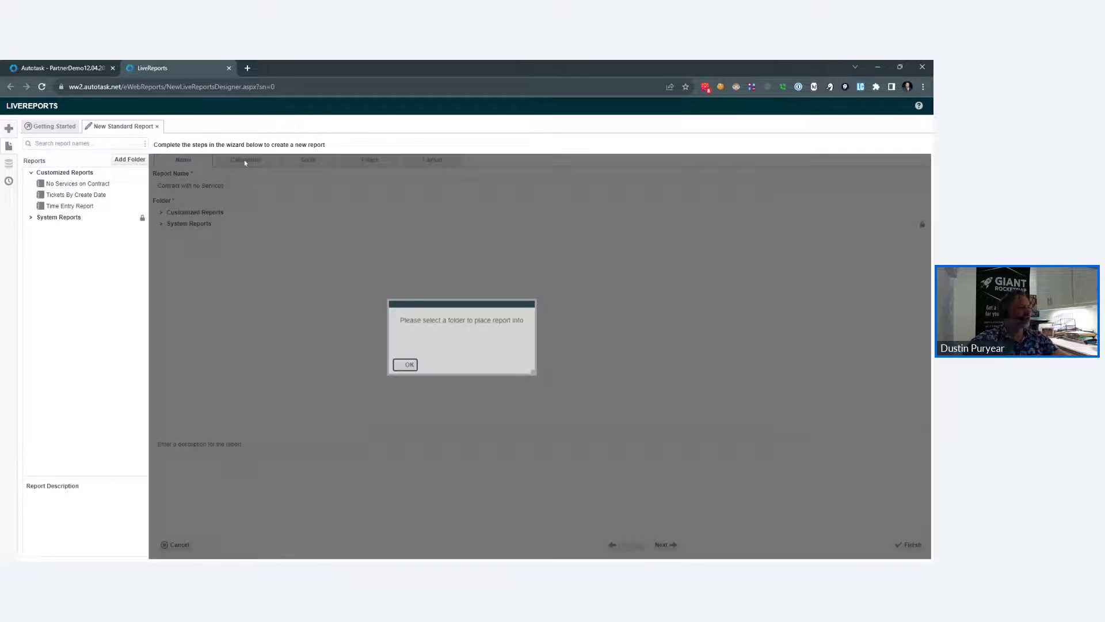
left_click(405, 363)
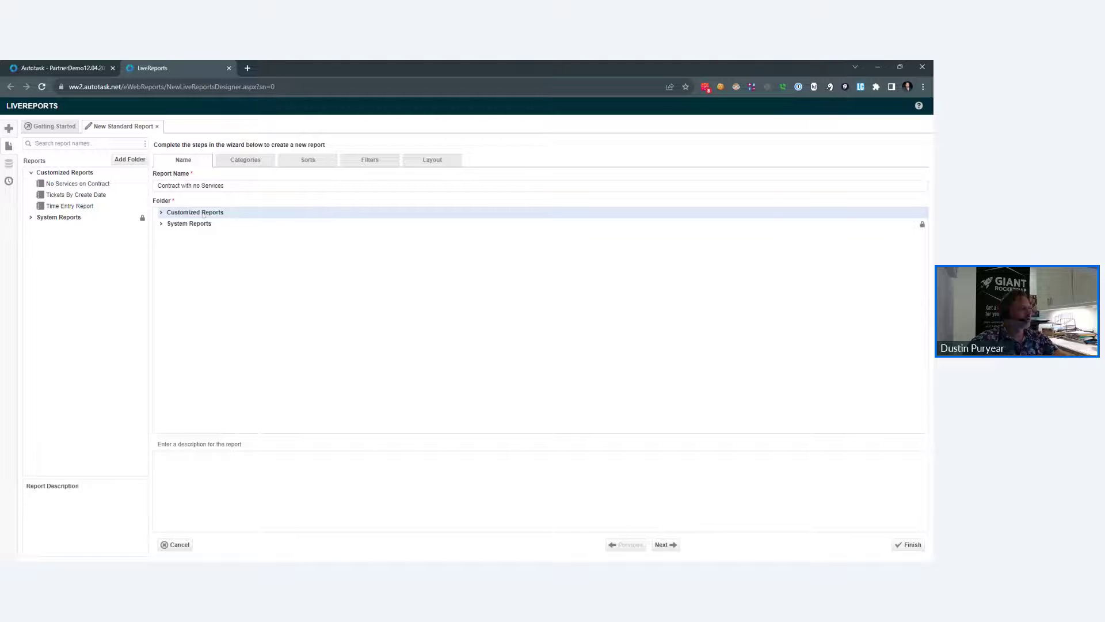
- Look through the available report categories and examine the sub-categories under Contract Balance
left_click(249, 161)
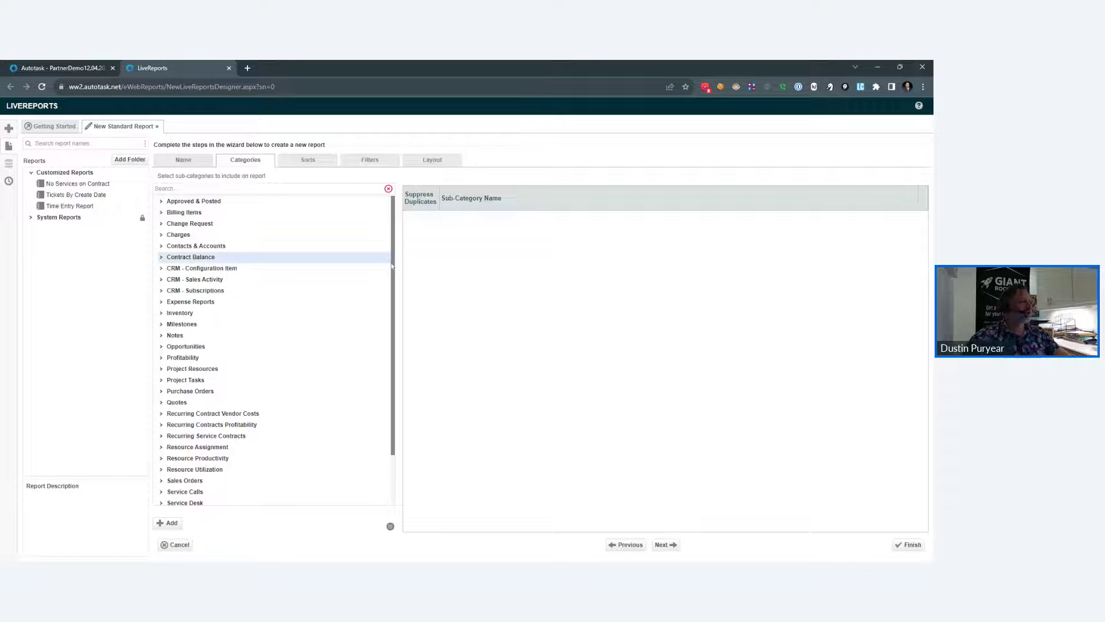
scroll(230, 346, "down", 2)
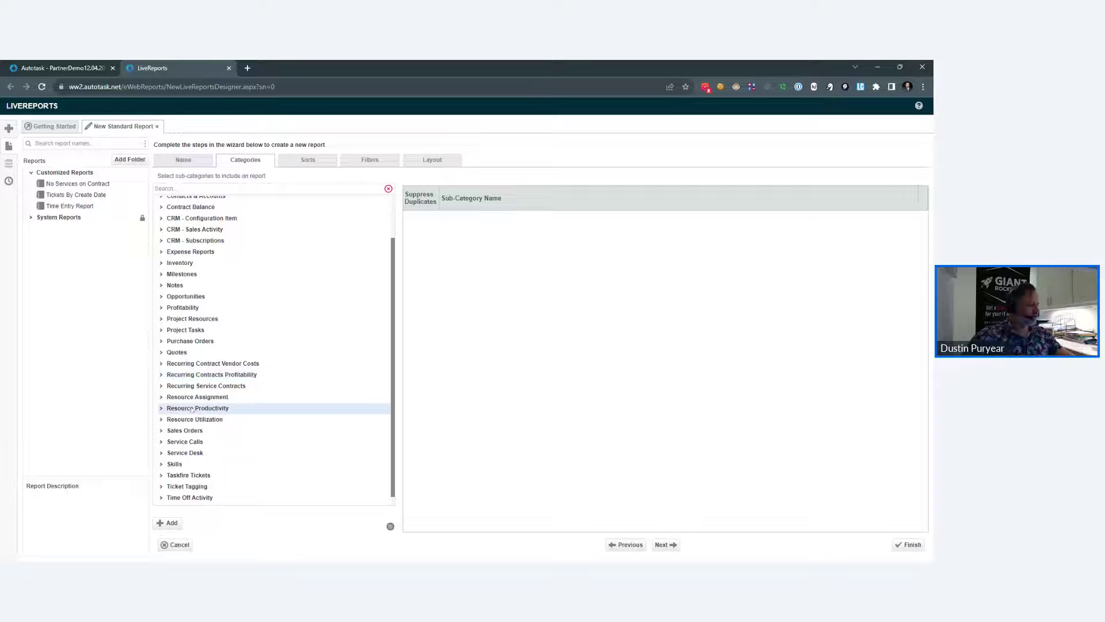
scroll(192, 415, "down", 1)
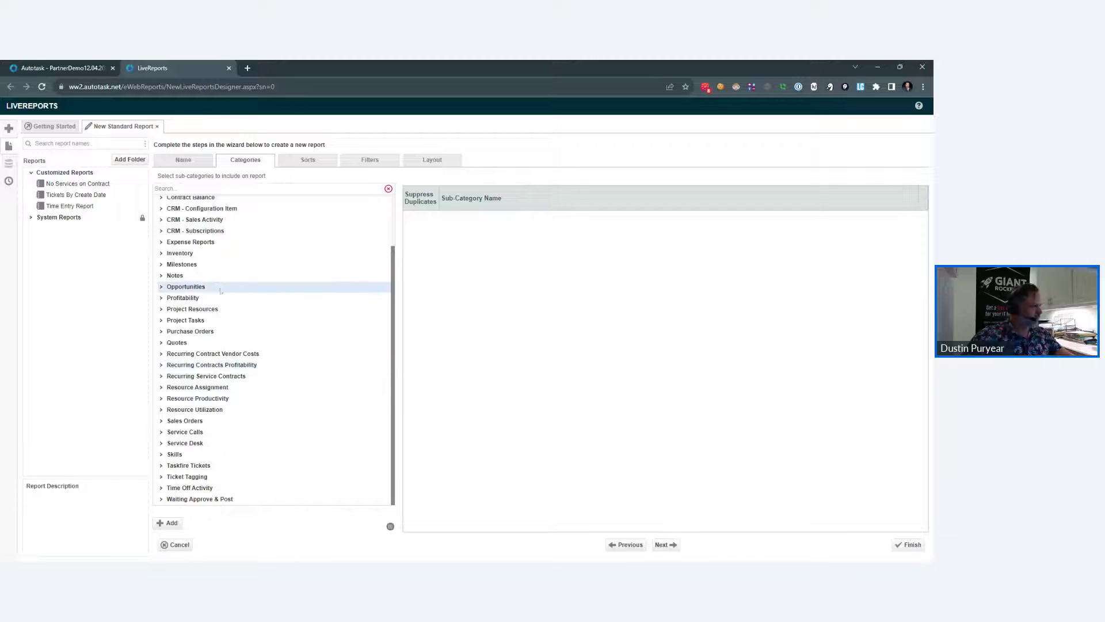
scroll(196, 277, "up", 1)
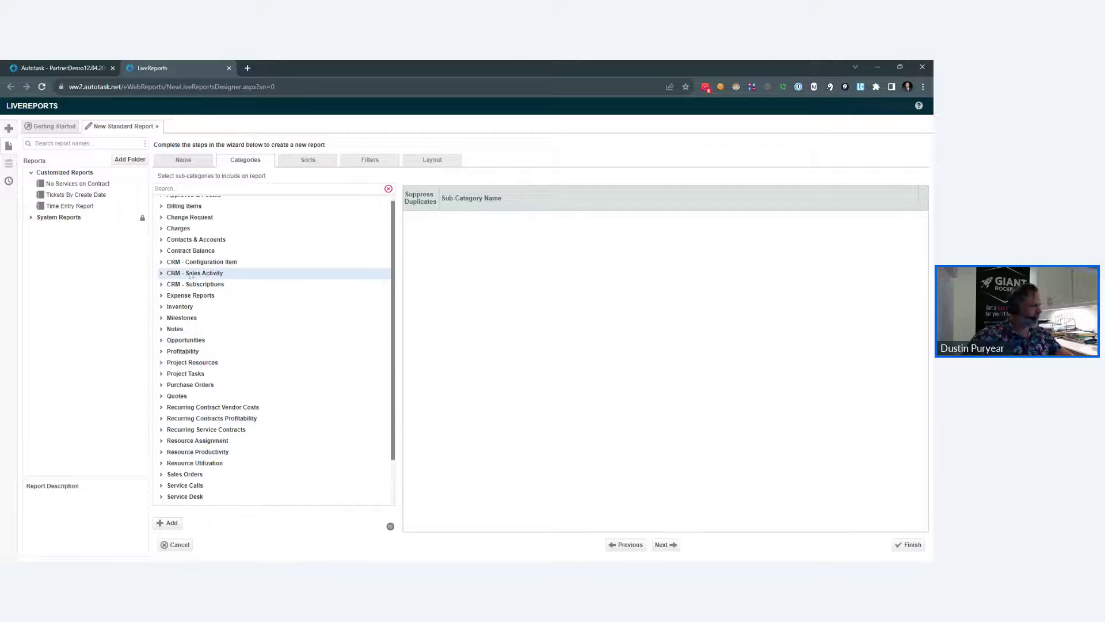
left_click(162, 250)
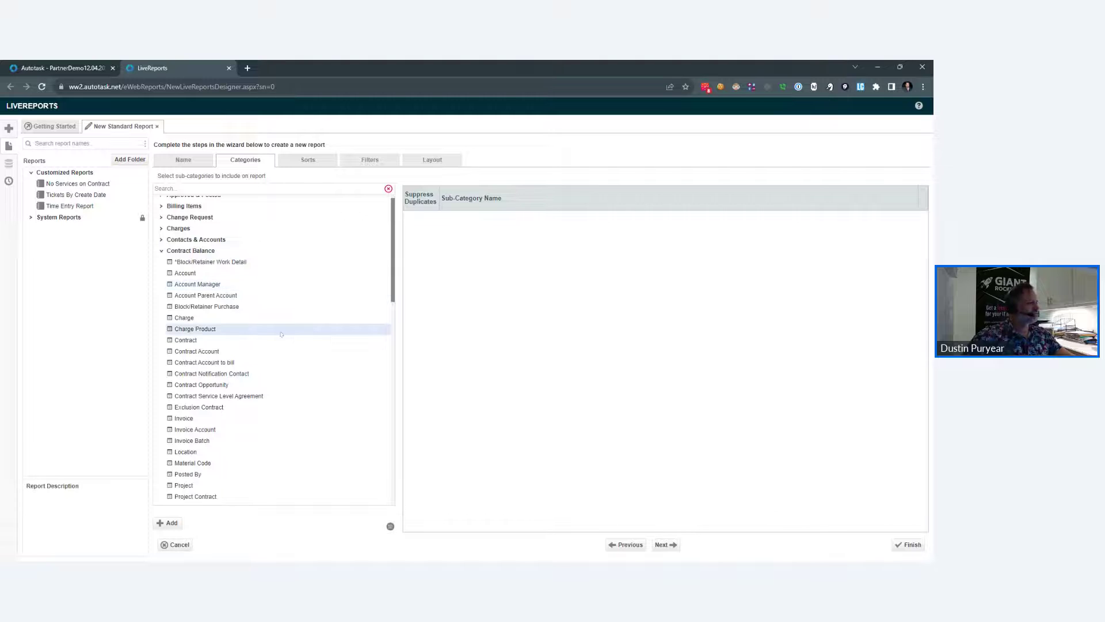
scroll(282, 335, "down", 1)
scroll(241, 314, "up", 2)
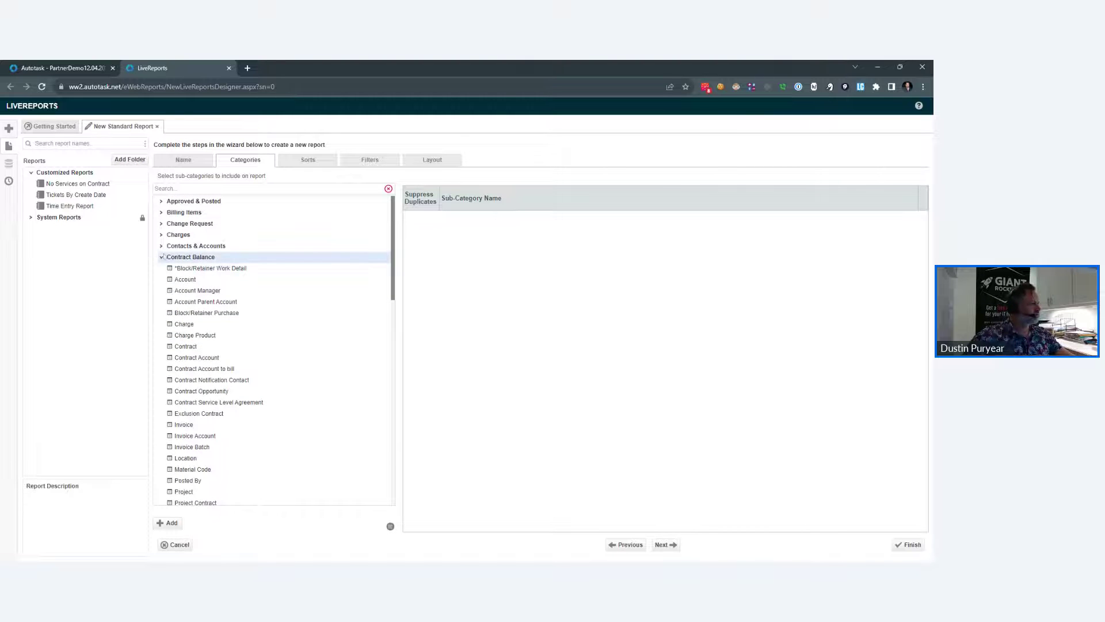
left_click(162, 256)
- Add the Contract, *Contract Service/Bundle and Service sub-categories from Recurring Service Contracts to the report
scroll(190, 357, "down", 1)
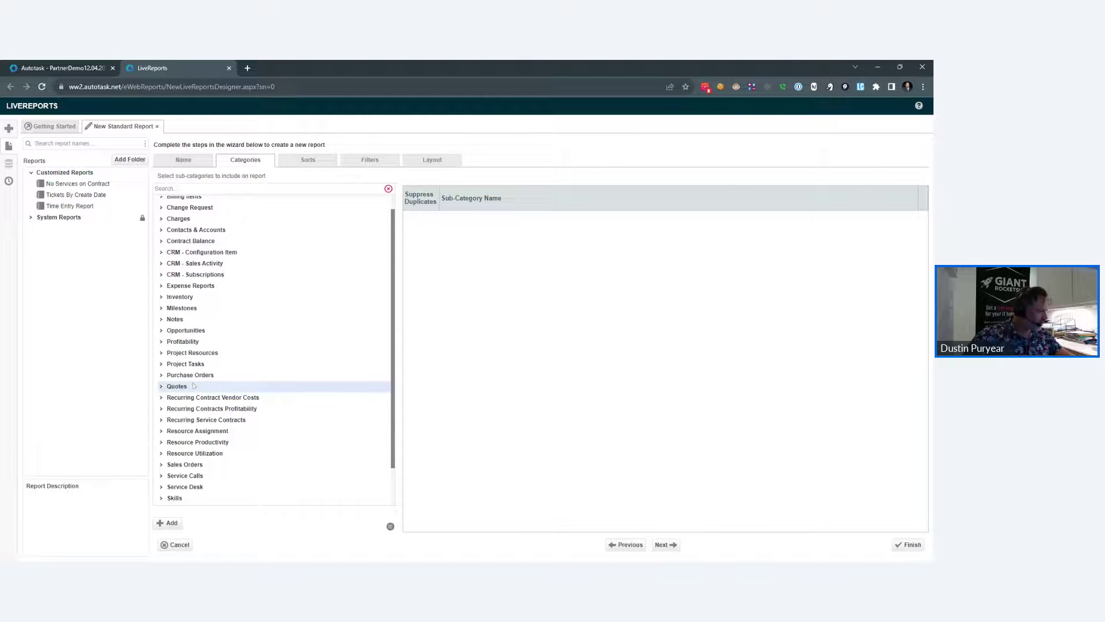
left_click(162, 420)
scroll(276, 380, "down", 2)
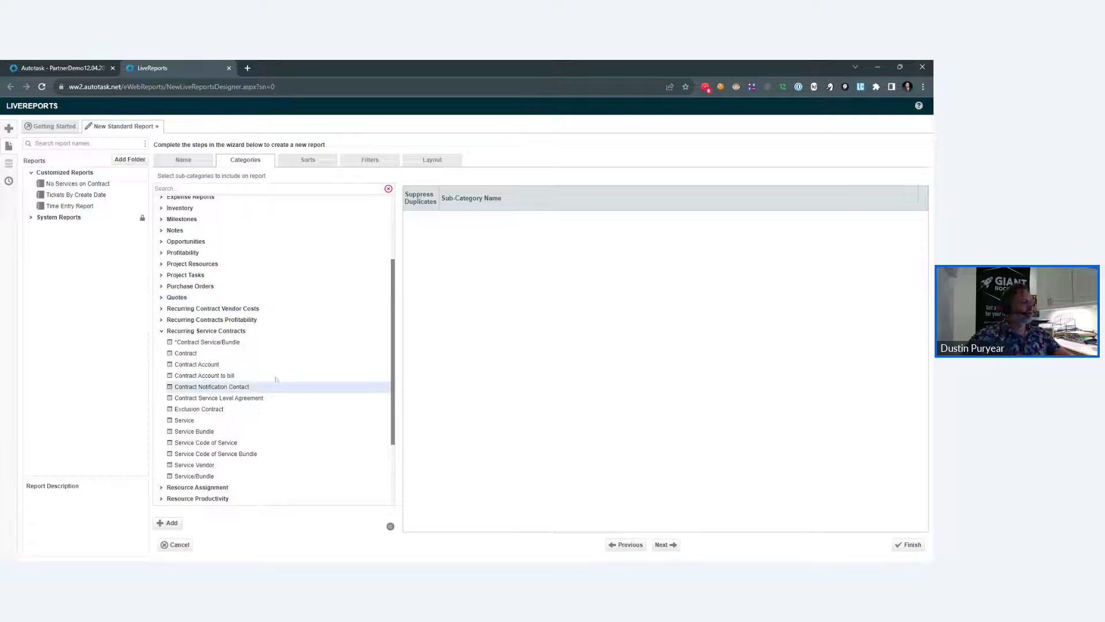
double_click(234, 354)
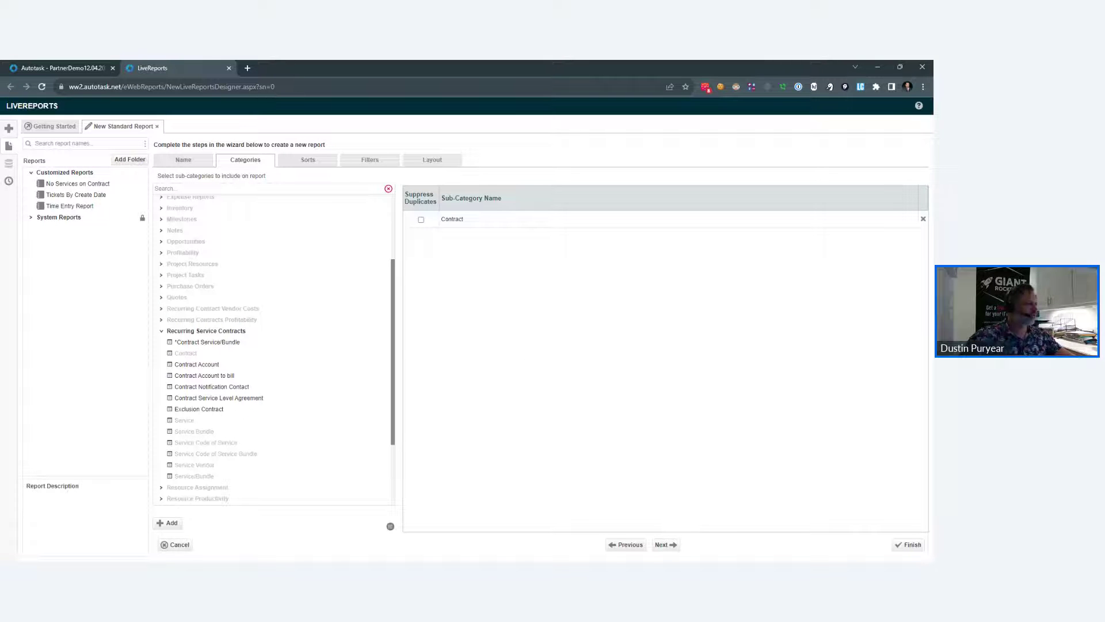
double_click(233, 345)
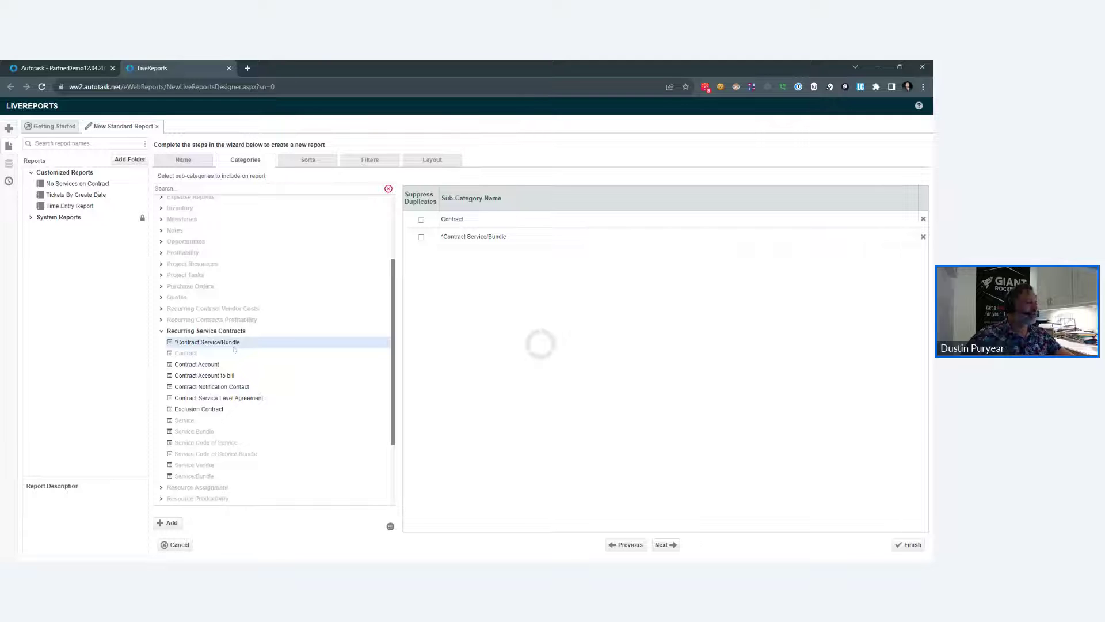
double_click(222, 423)
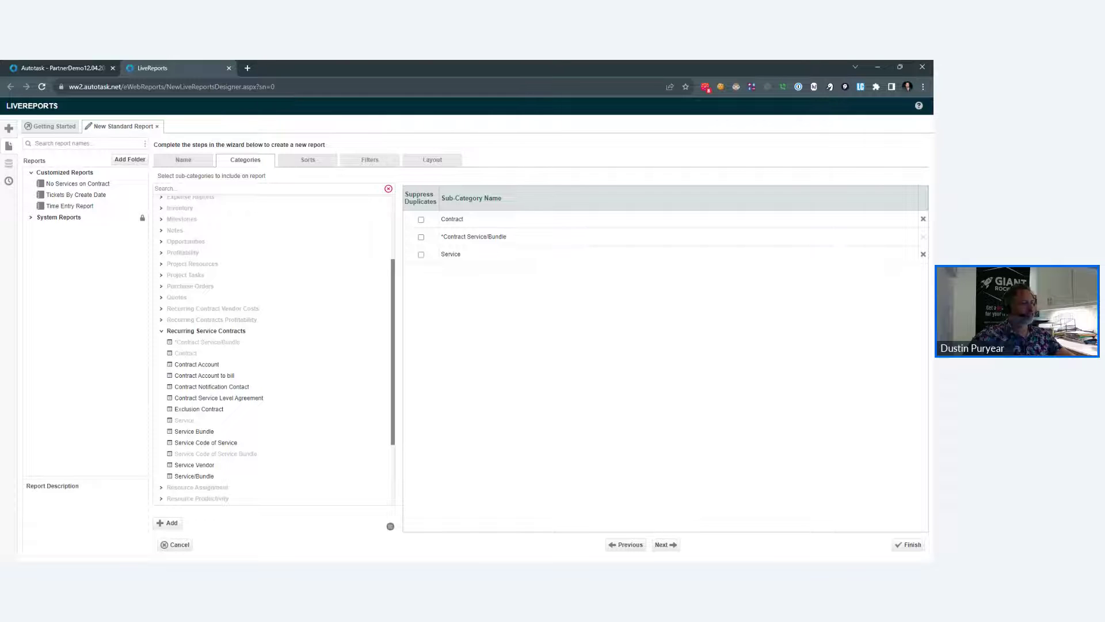
- Sort the report by the contract's Account and Contract ID fields, both in ascending order
left_click(656, 544)
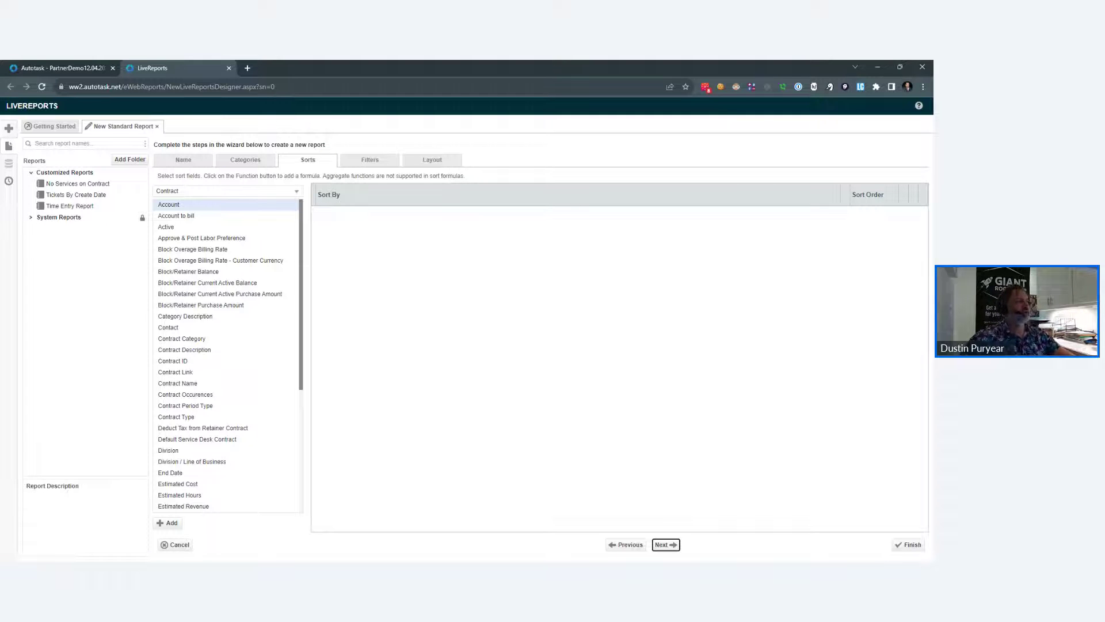
left_click(209, 210)
double_click(208, 209)
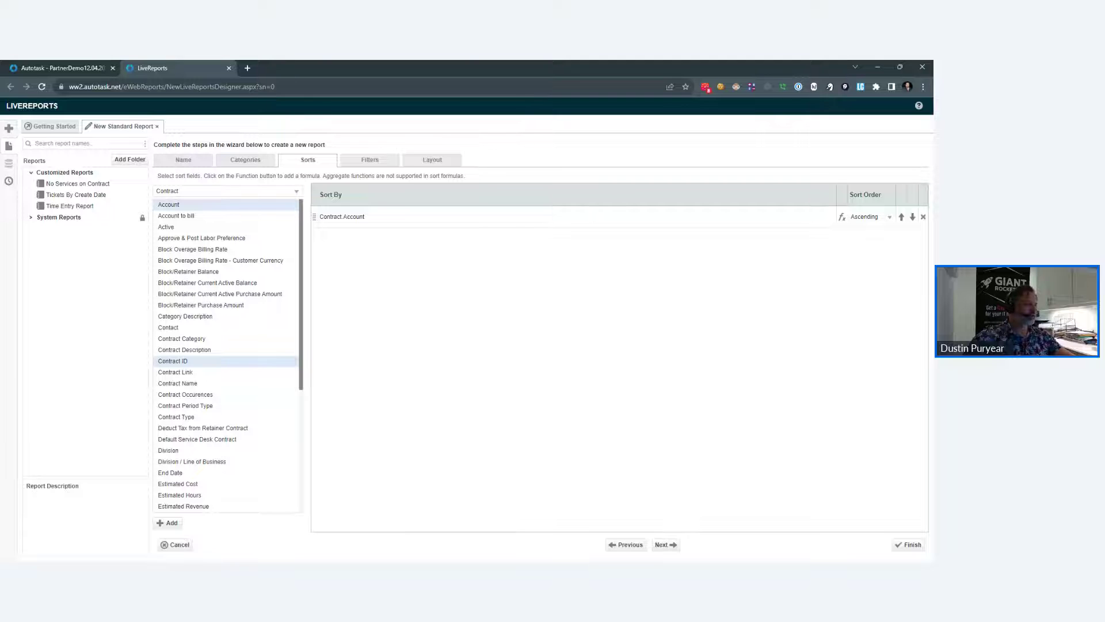
double_click(215, 361)
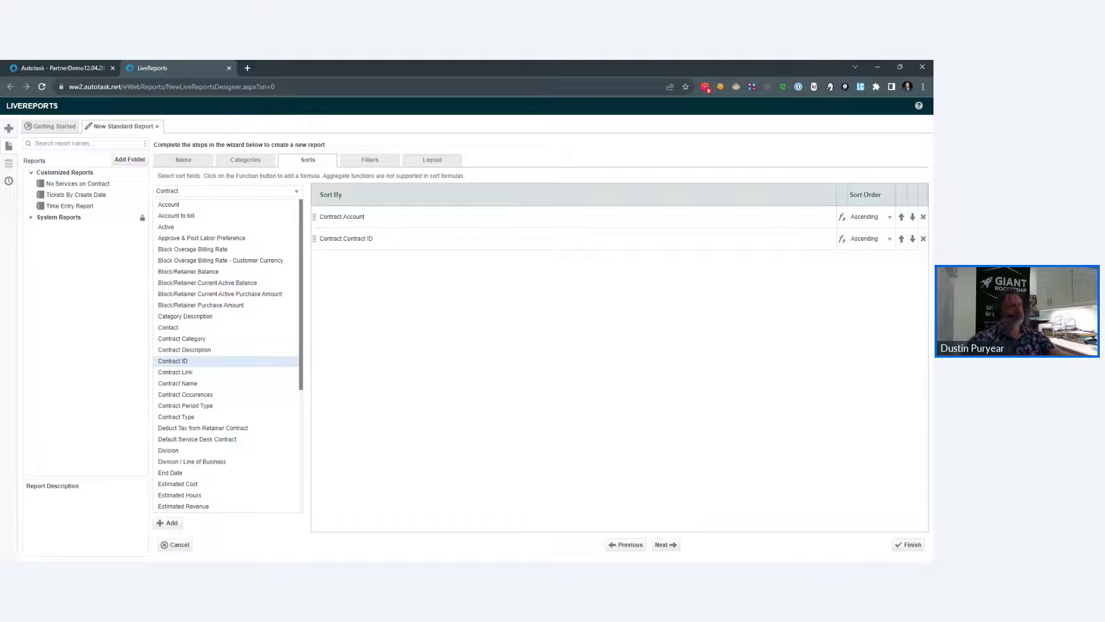
- Filter the report to contracts whose Active field equals Yes, and finish the wizard without adding layout fields
left_click(668, 544)
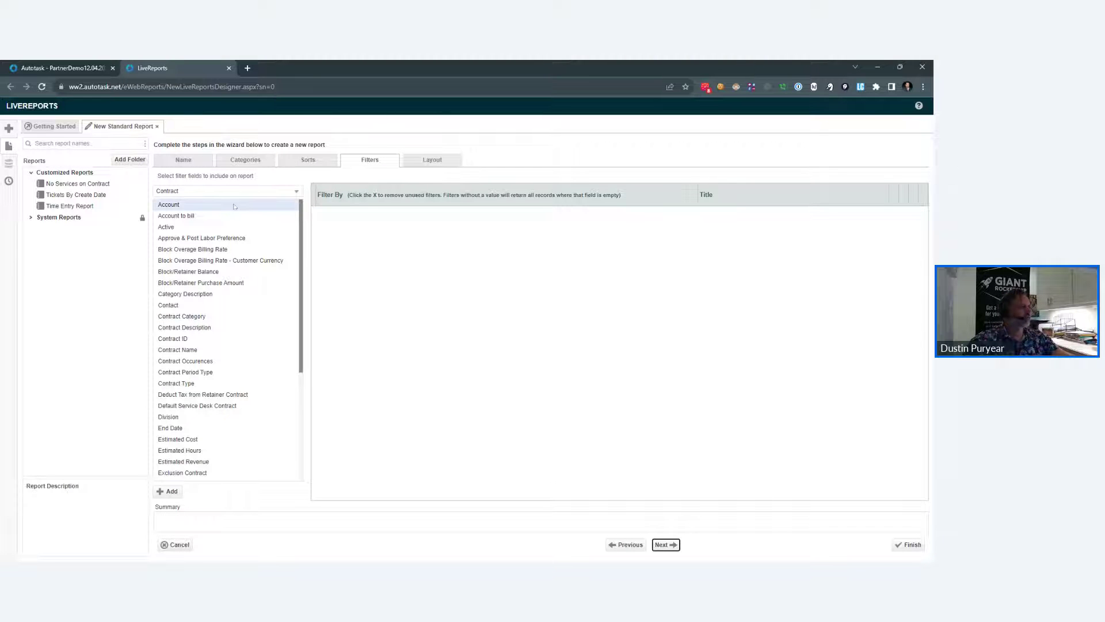
double_click(226, 227)
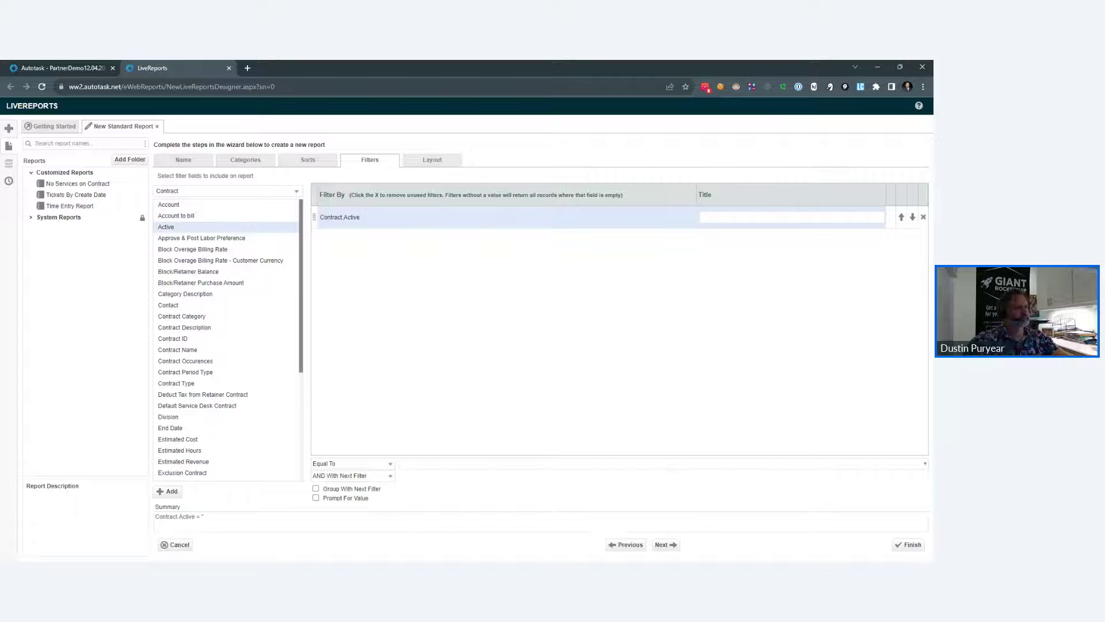
left_click(791, 217)
key("Tab")
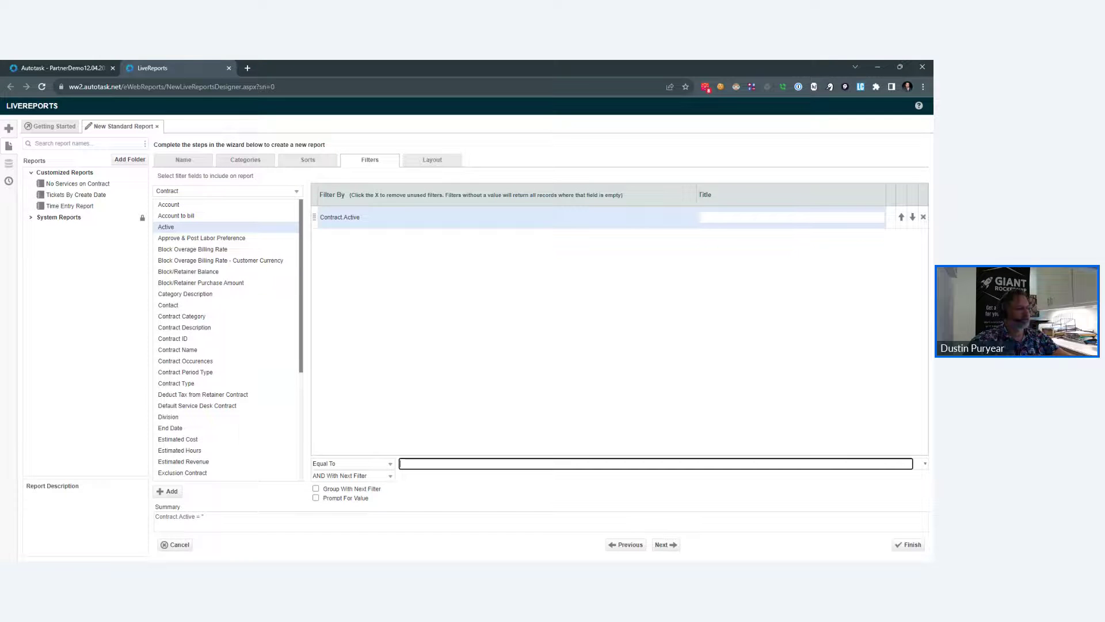
type("Ye")
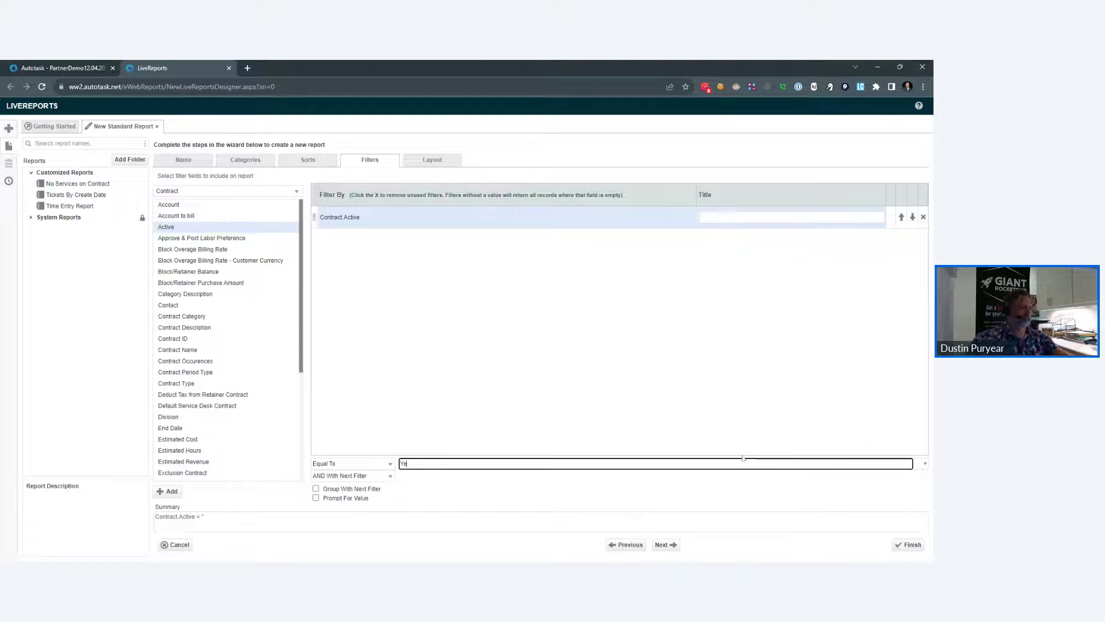
type("s")
key("Tab")
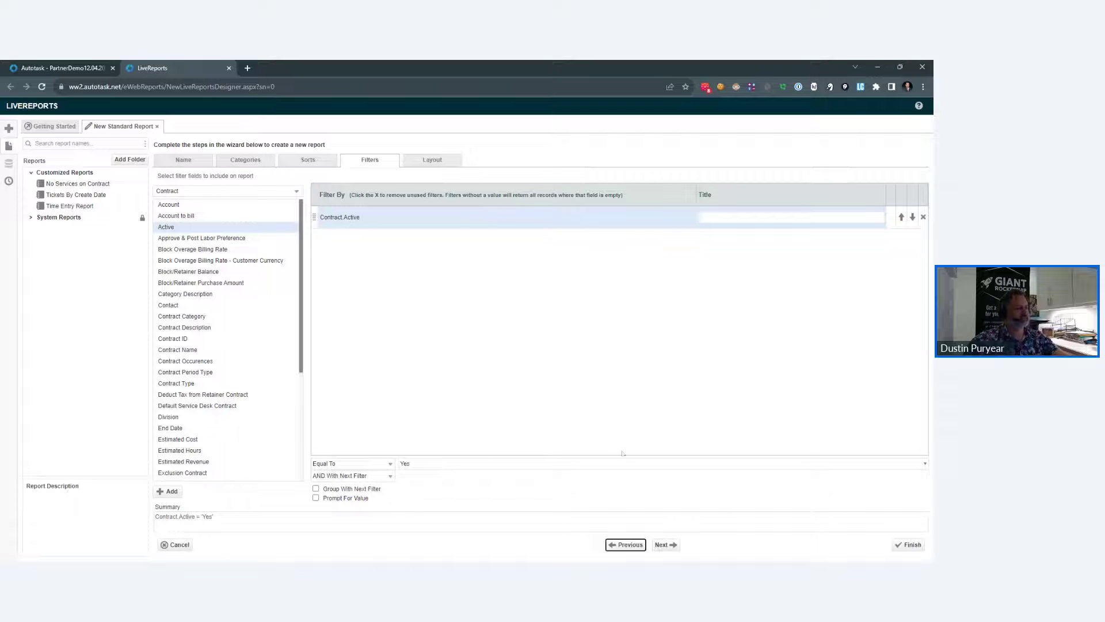
left_click(663, 545)
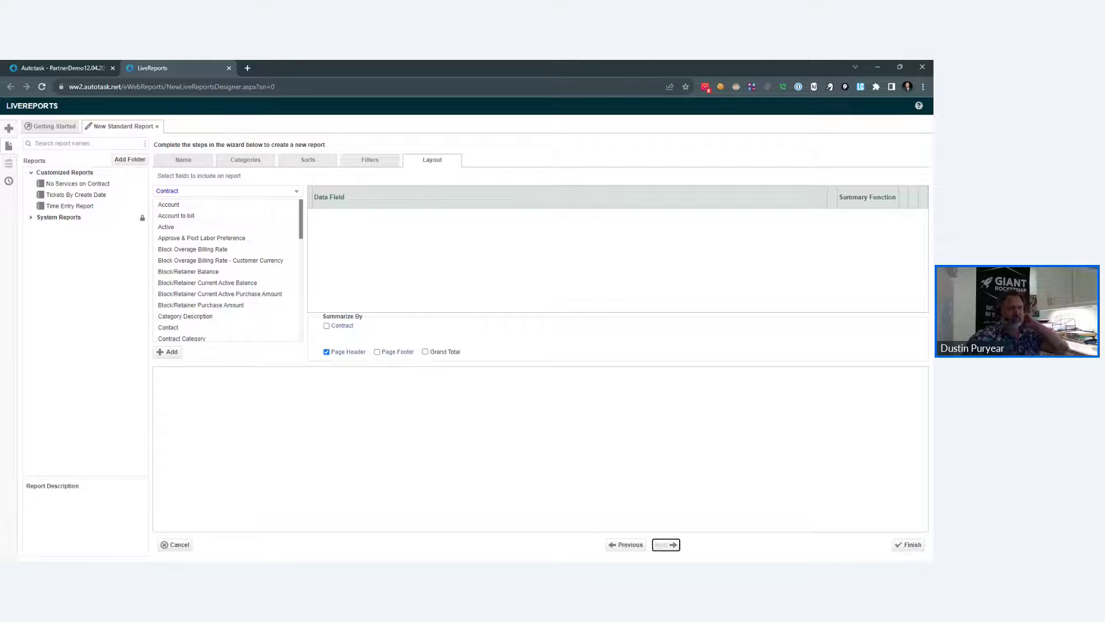
left_click(908, 544)
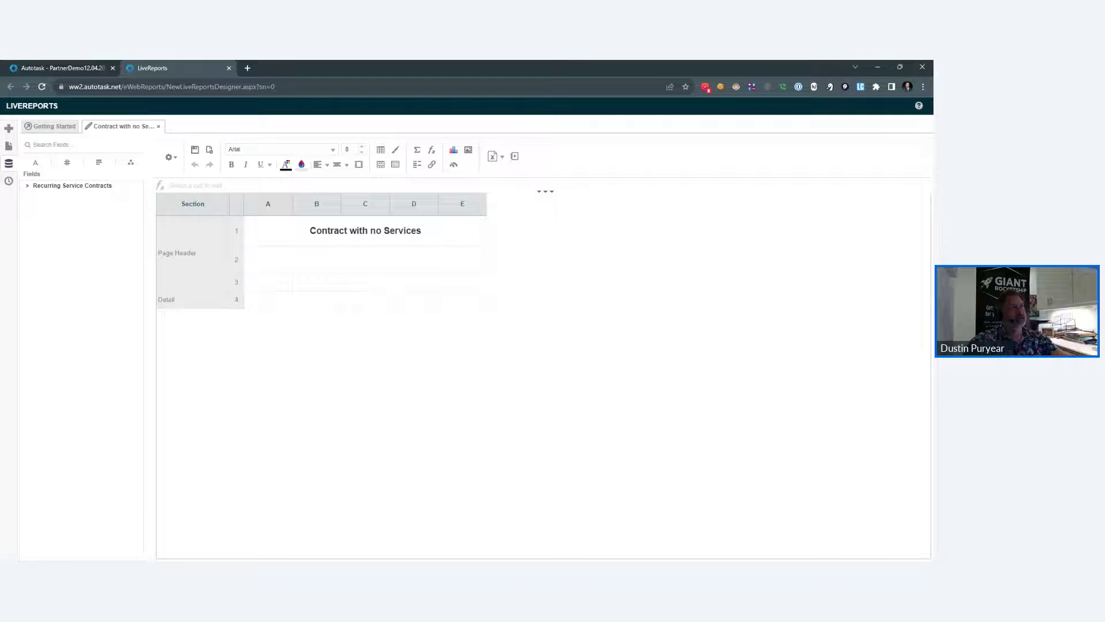
- Place the Service category's Service Code field in column B of the Detail row
left_click(28, 186)
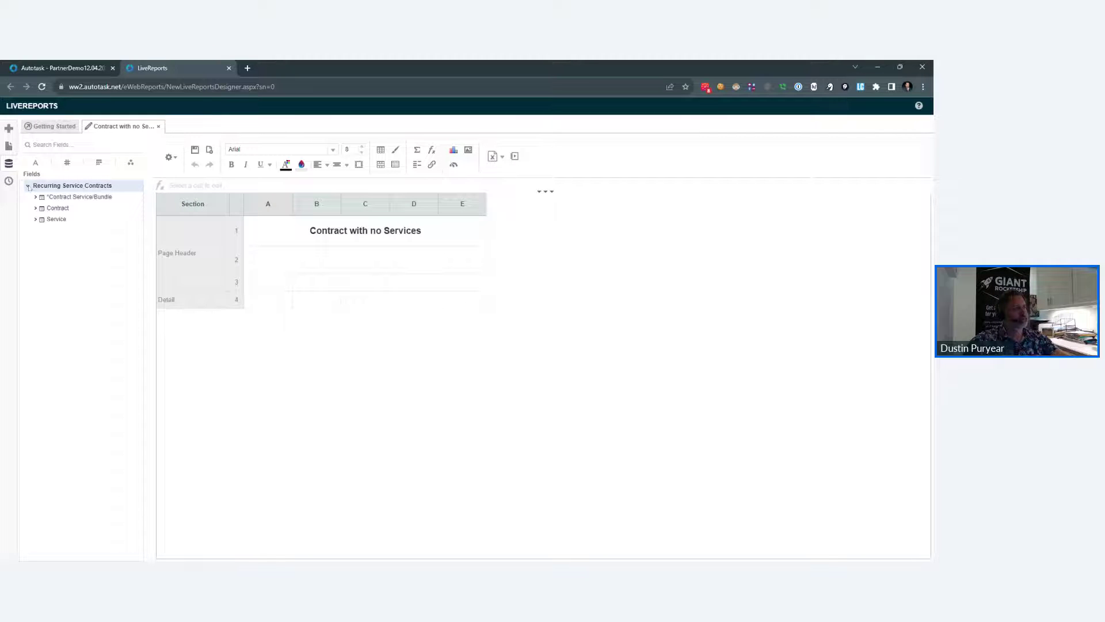
left_click(38, 219)
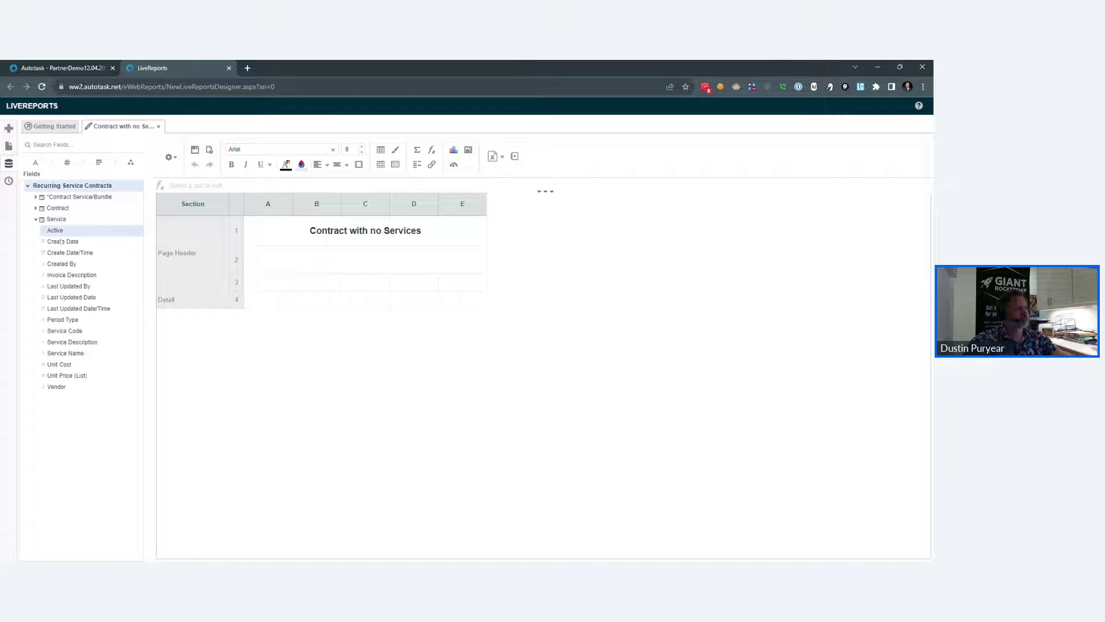
left_click_drag(91, 328, 306, 303)
- Add a group footer section for Contract and place the contract's Account field in its column A cell
right_click(184, 299)
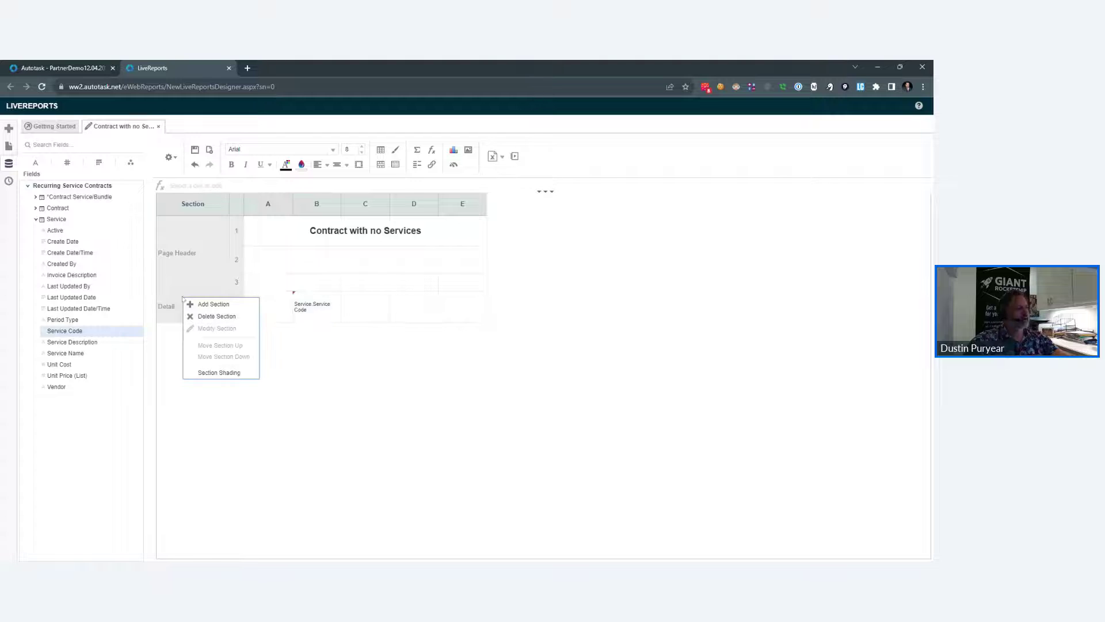
mouse_move(213, 304)
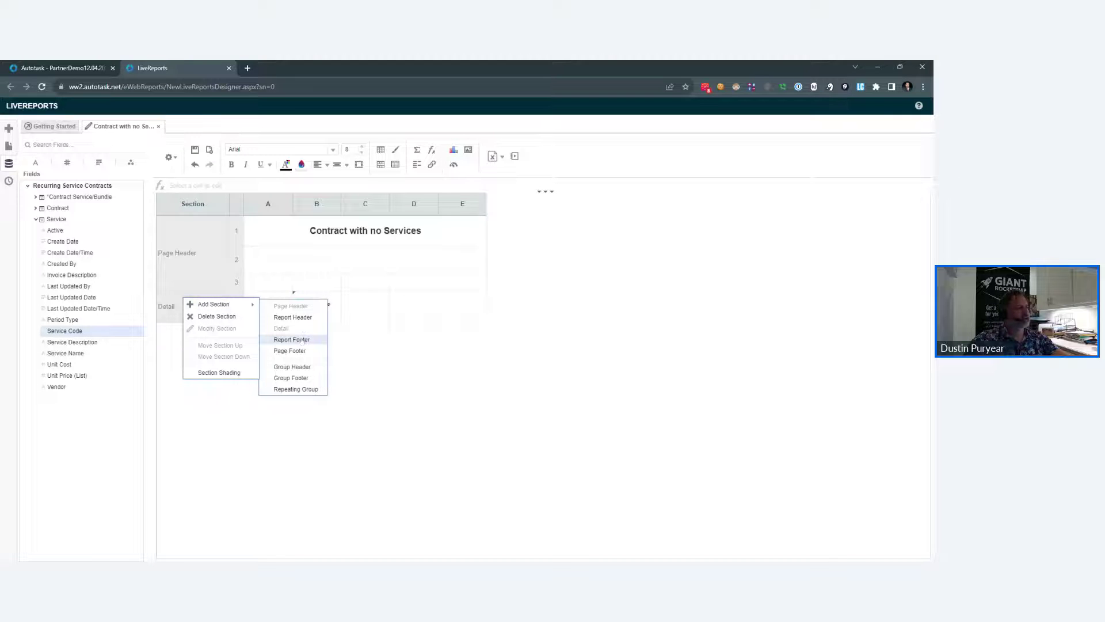
left_click(295, 378)
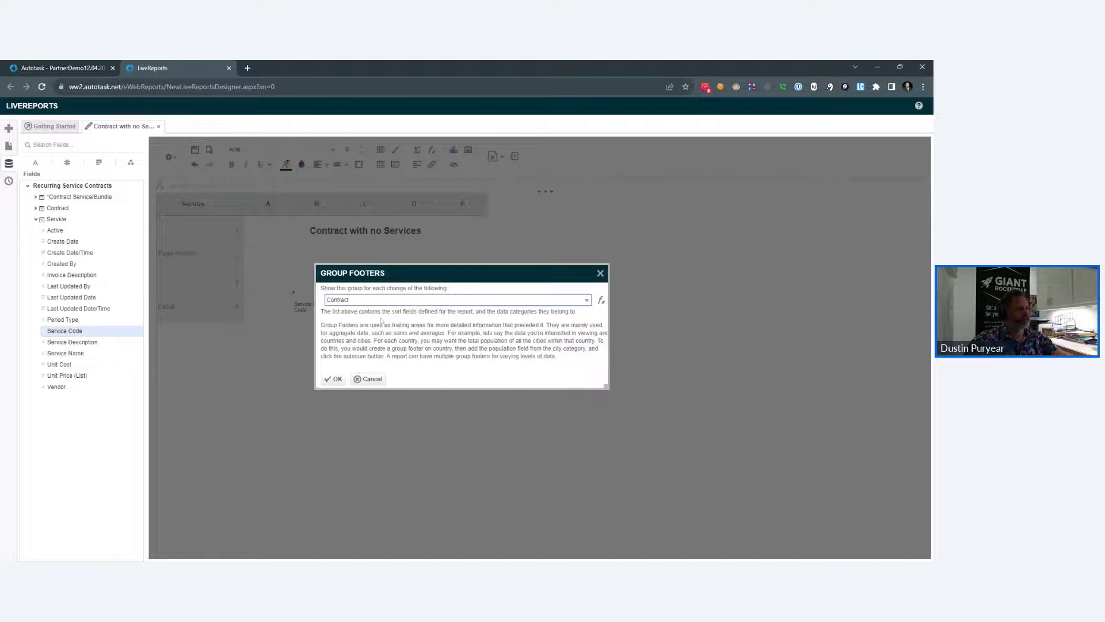
left_click(336, 379)
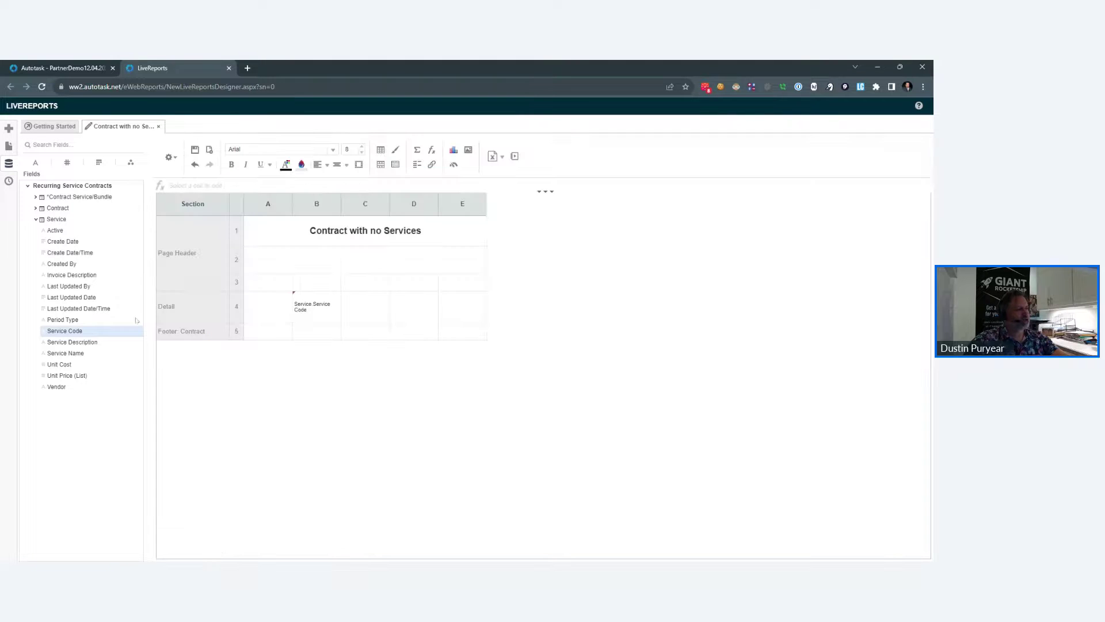
double_click(58, 208)
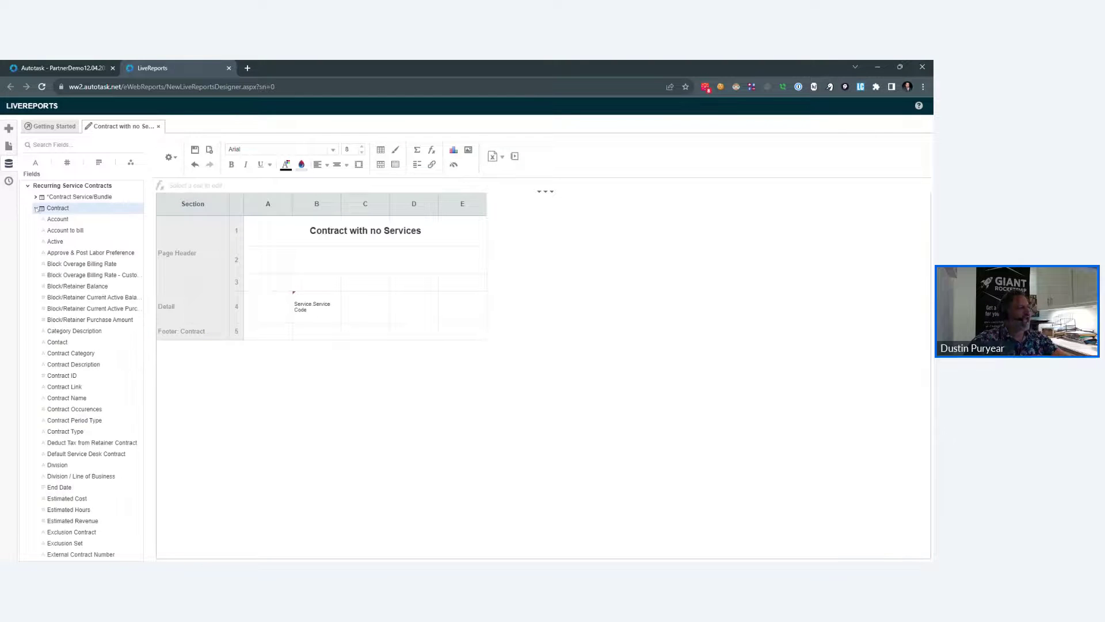
left_click_drag(65, 221, 267, 336)
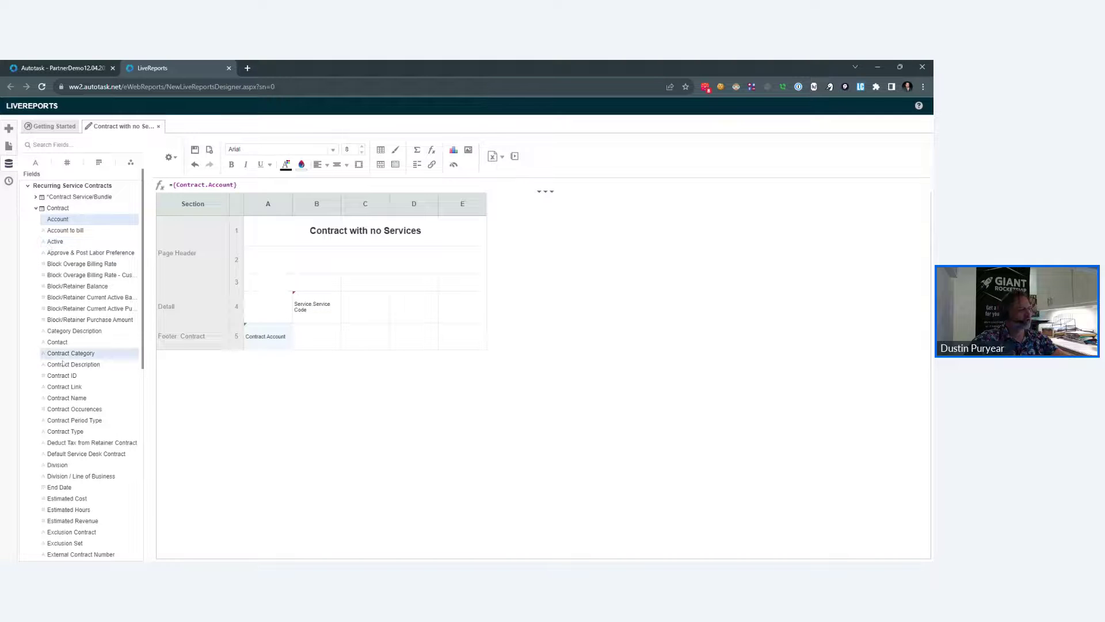
- Place the contract's Contract Name in column B of the Contract footer with Service Code in Detail column D, and preview the report
left_click_drag(67, 398, 410, 306)
scroll(116, 370, "down", 1)
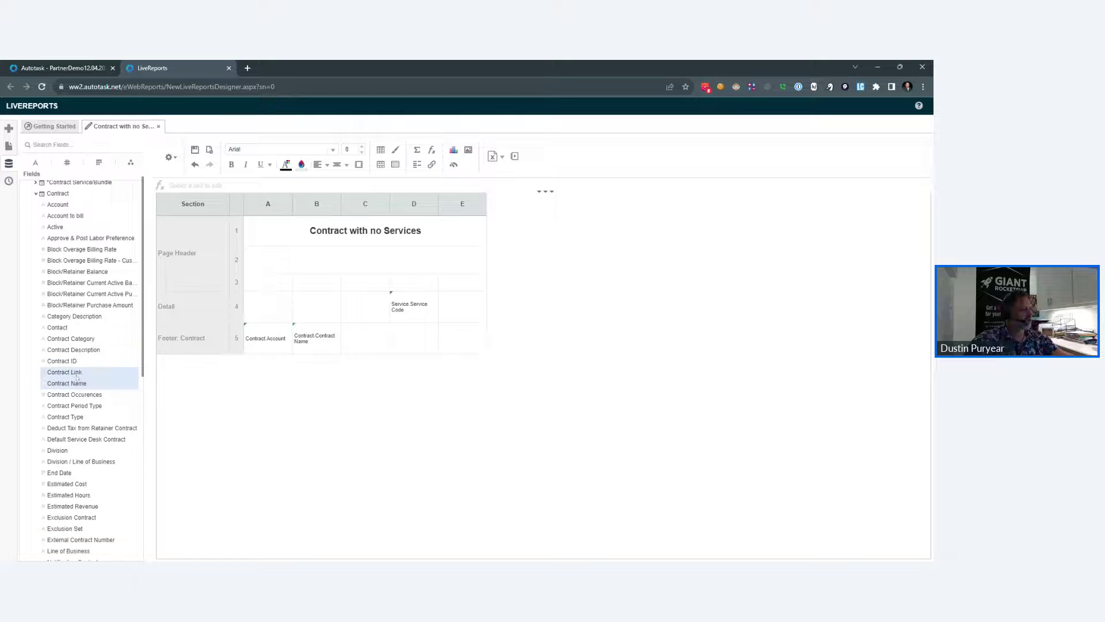
left_click(515, 156)
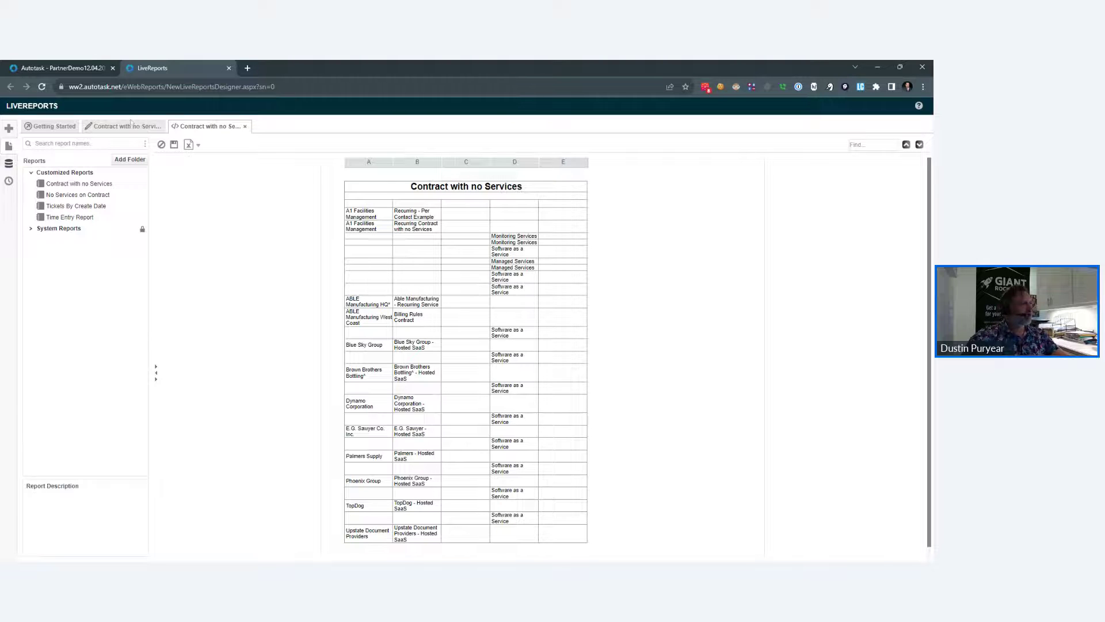
left_click(131, 126)
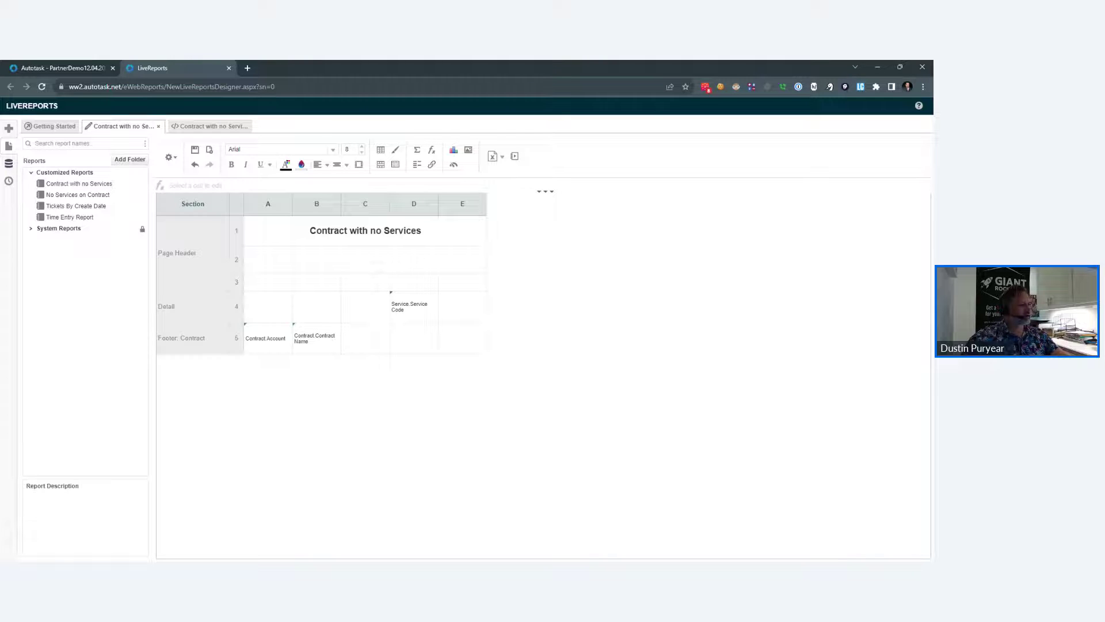
- Enter the constant 1 in column E of the Detail row and preview the report again in place of the old preview
left_click(473, 314)
type("1")
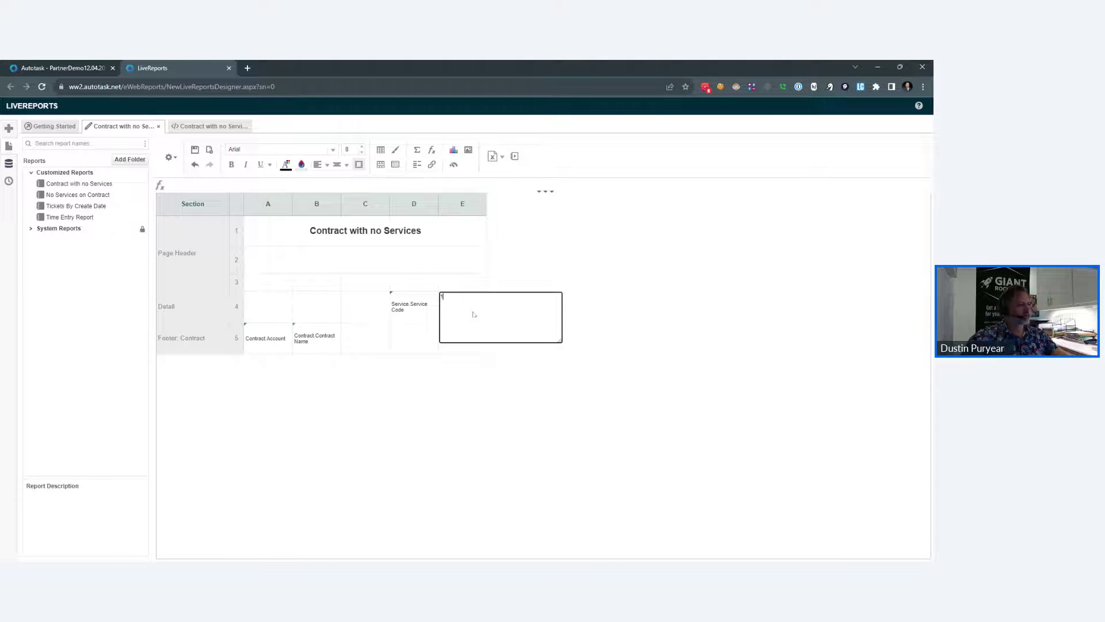
key("Tab")
left_click(415, 341)
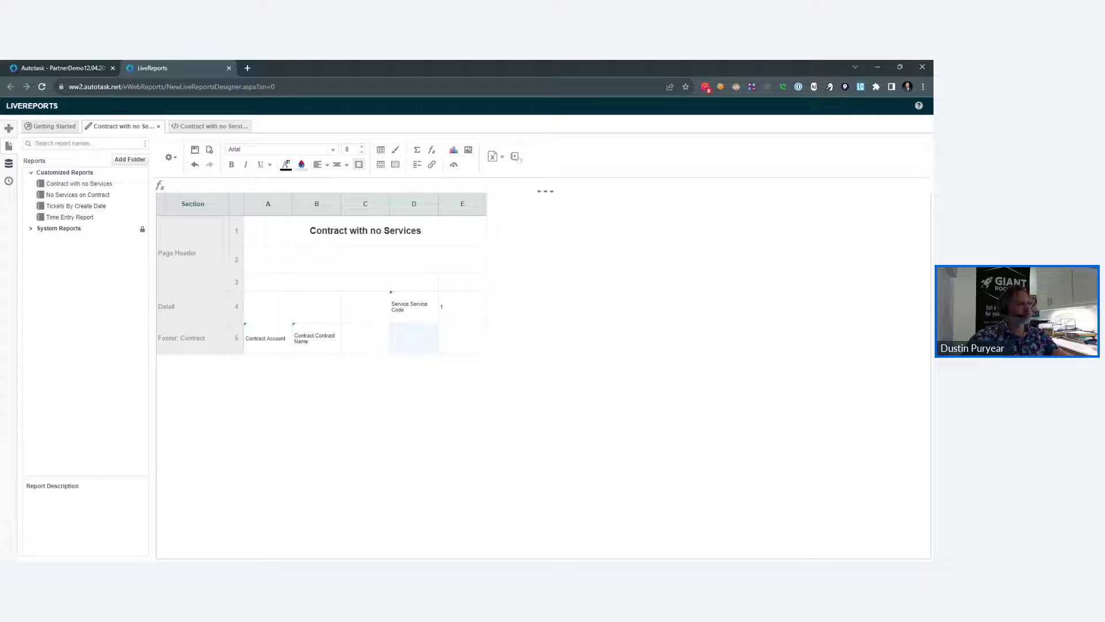
left_click(241, 126)
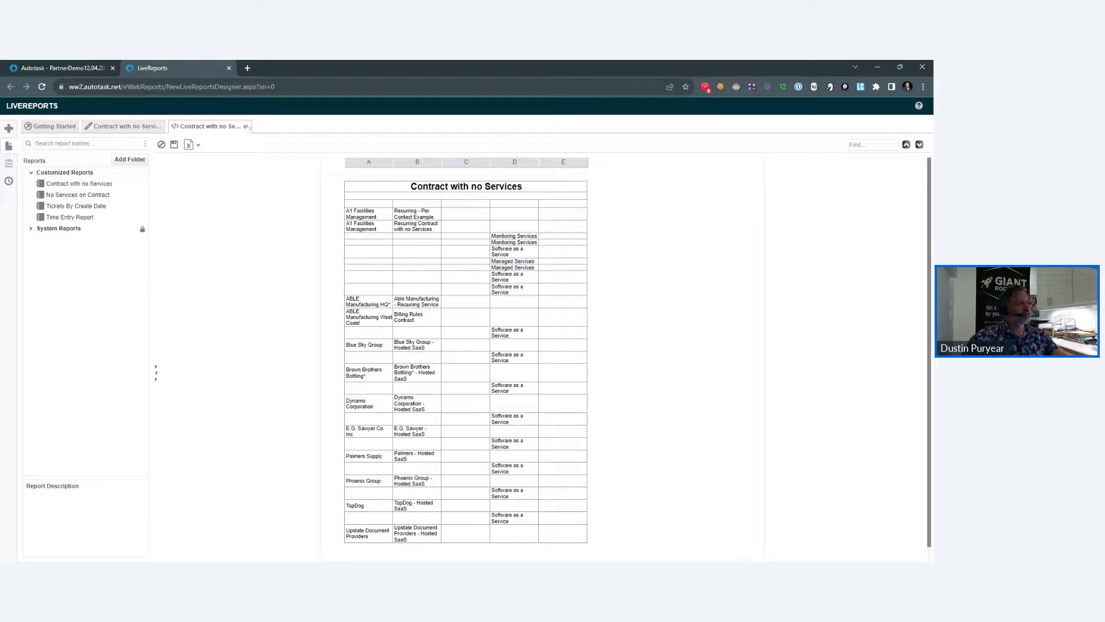
left_click(245, 126)
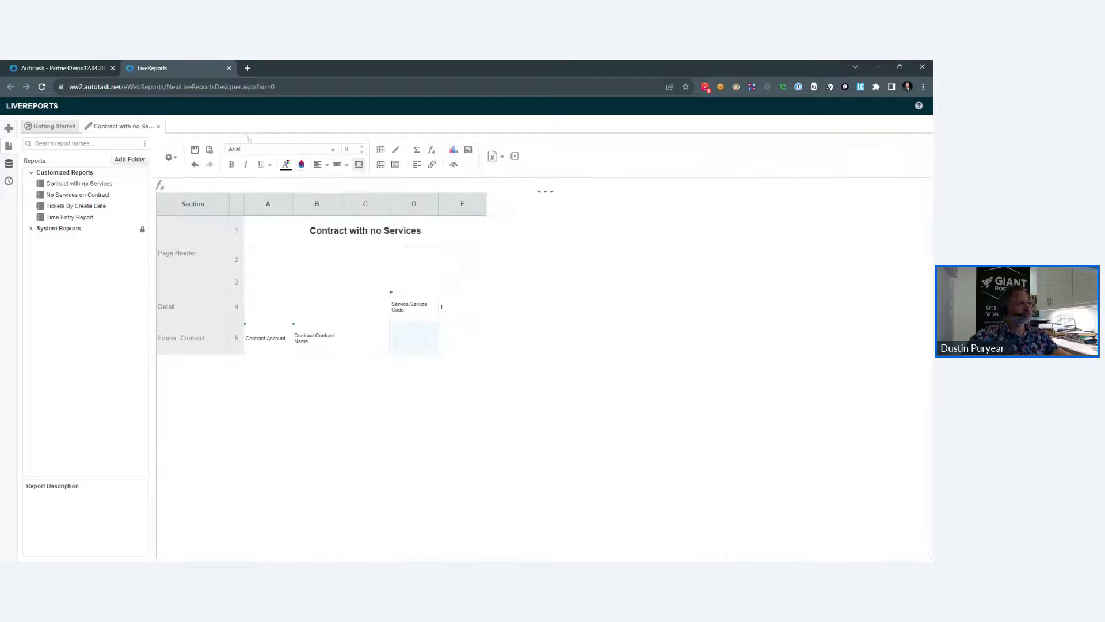
left_click(514, 156)
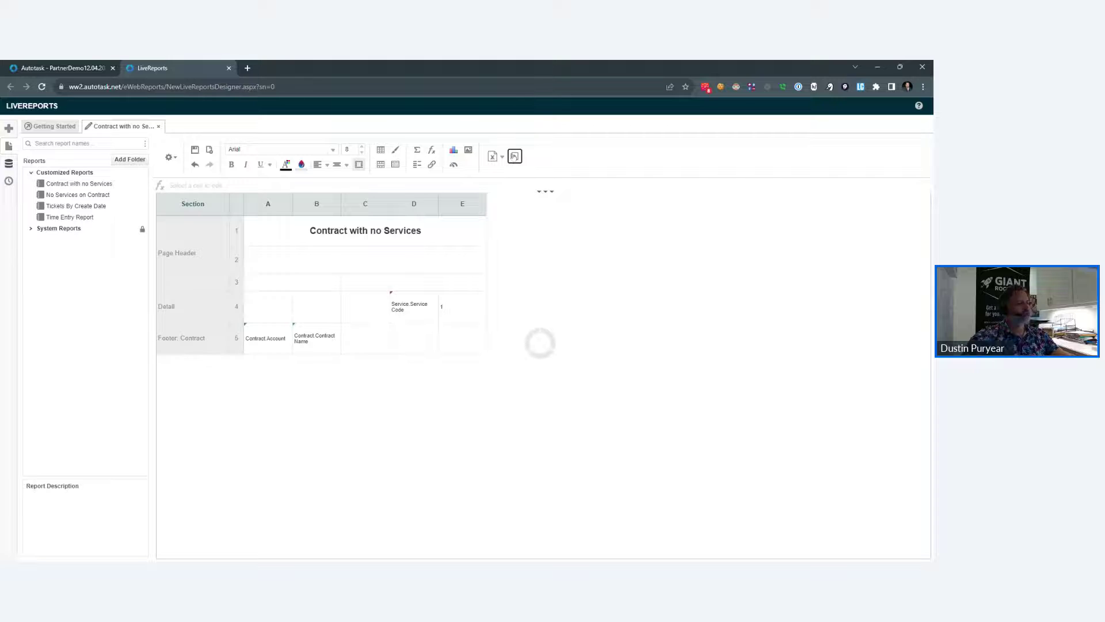
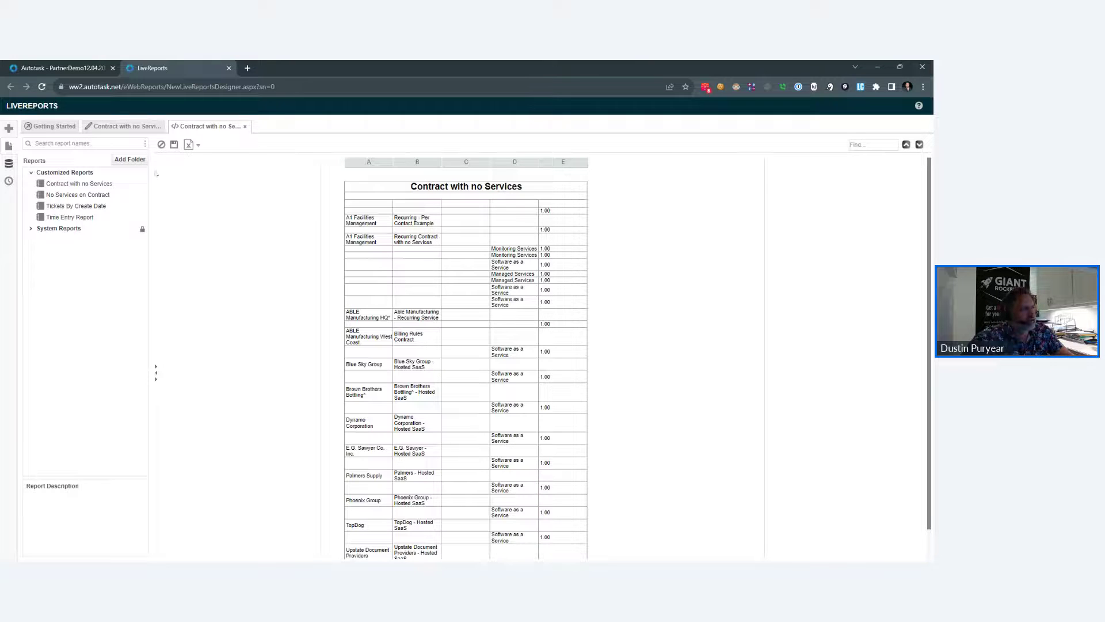
left_click(121, 128)
double_click(454, 307)
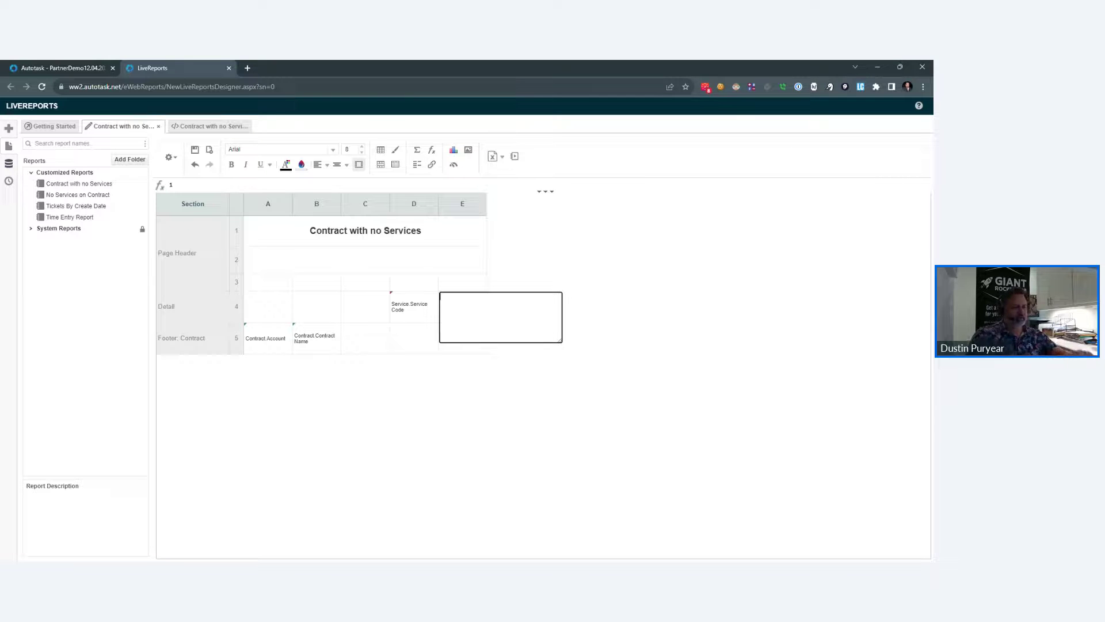
type("IF(")
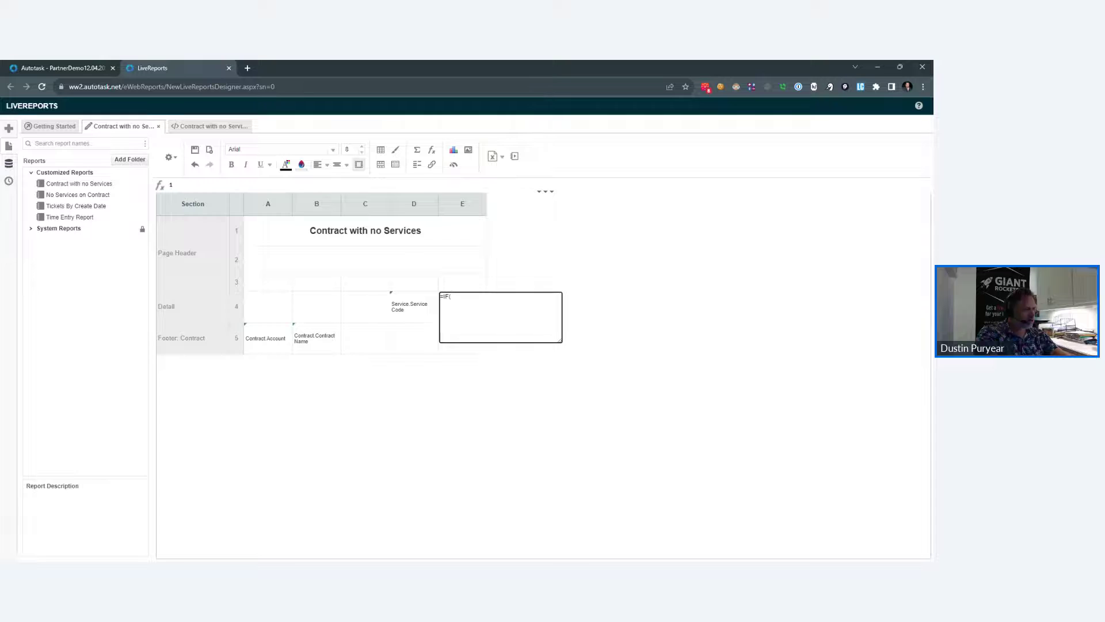
key("Escape")
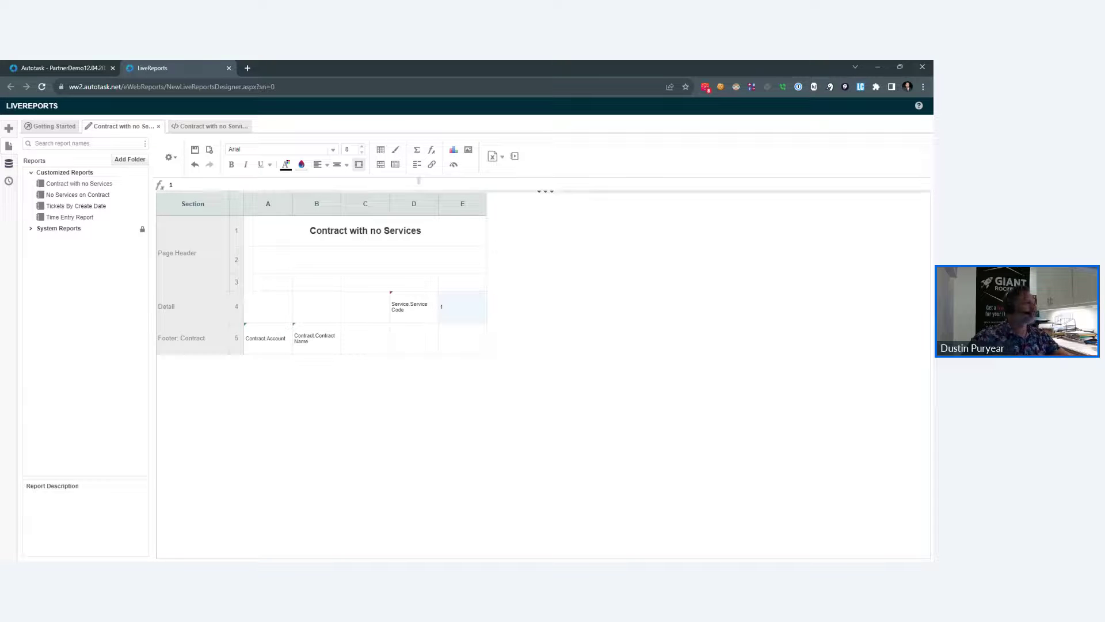
- Replace Service Code in column D of the Detail row with the Current Units field from Contract Service/Bundle
left_click(406, 311)
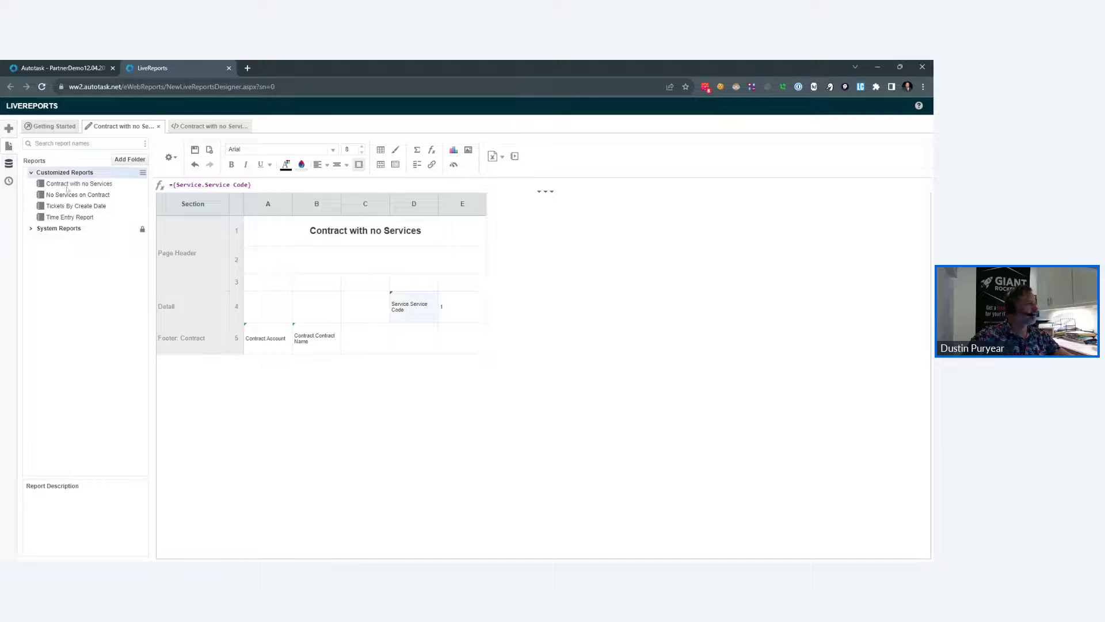
mouse_move(142, 190)
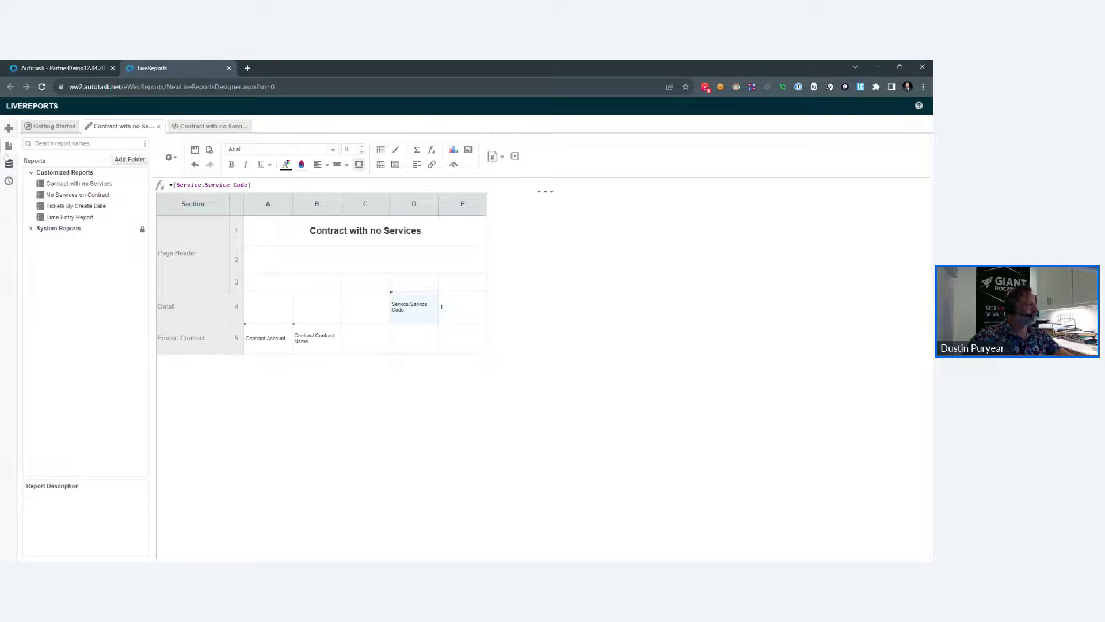
left_click(9, 163)
scroll(54, 344, "down", 6)
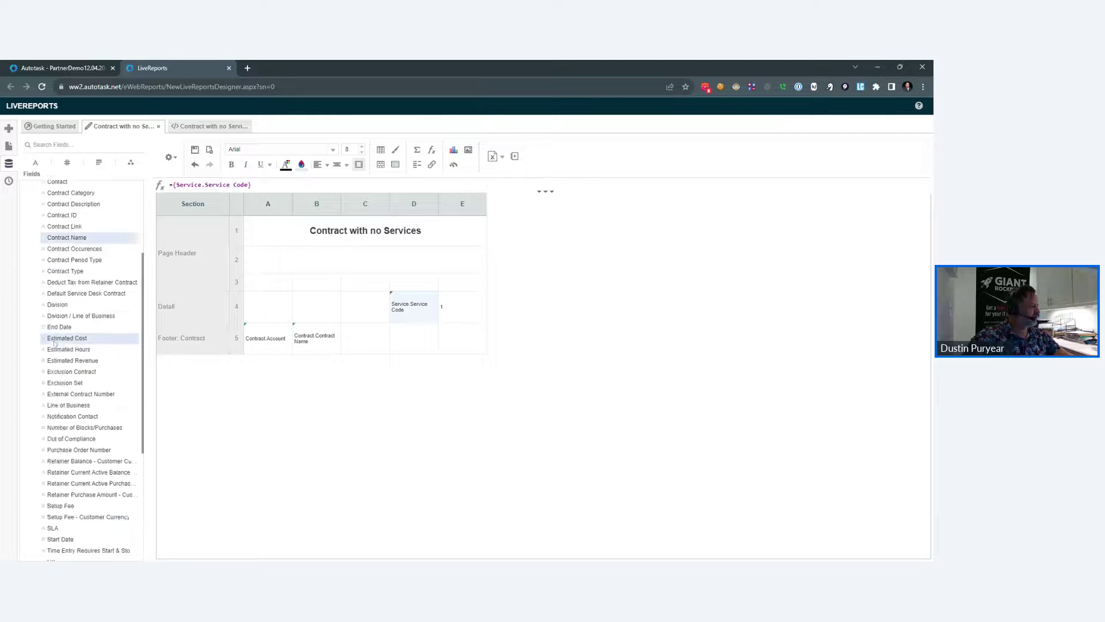
scroll(86, 397, "up", 6)
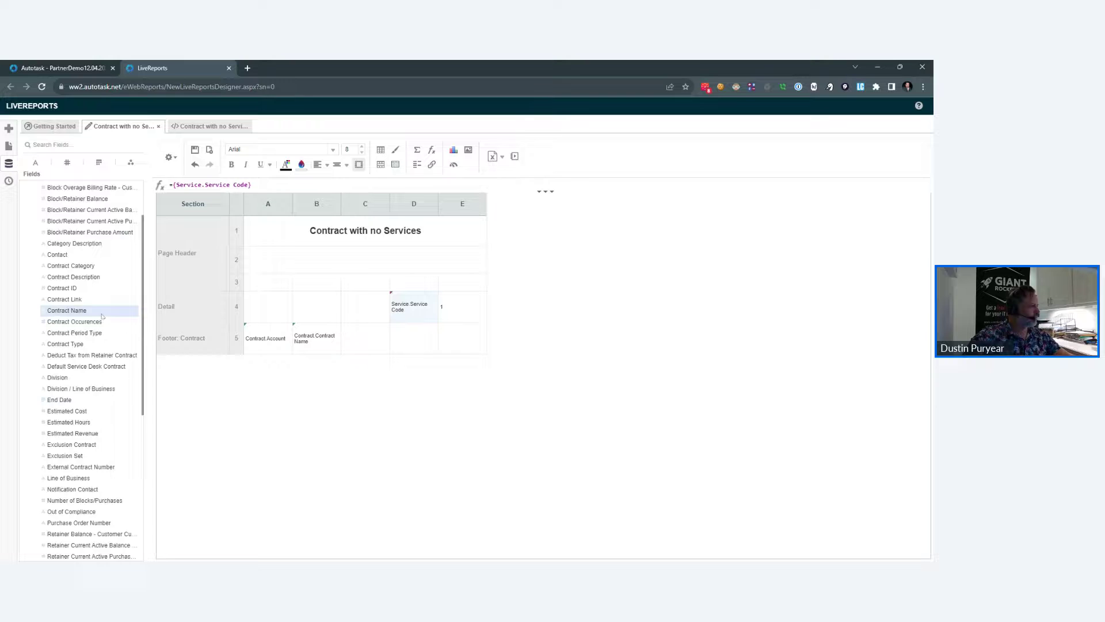
scroll(103, 317, "up", 1)
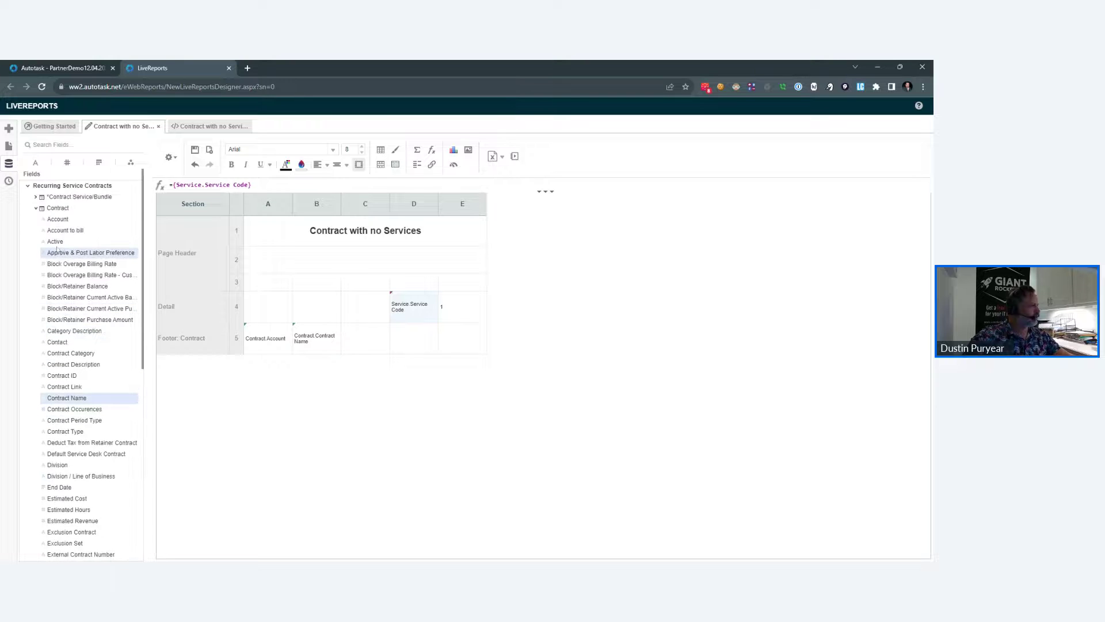
left_click(36, 208)
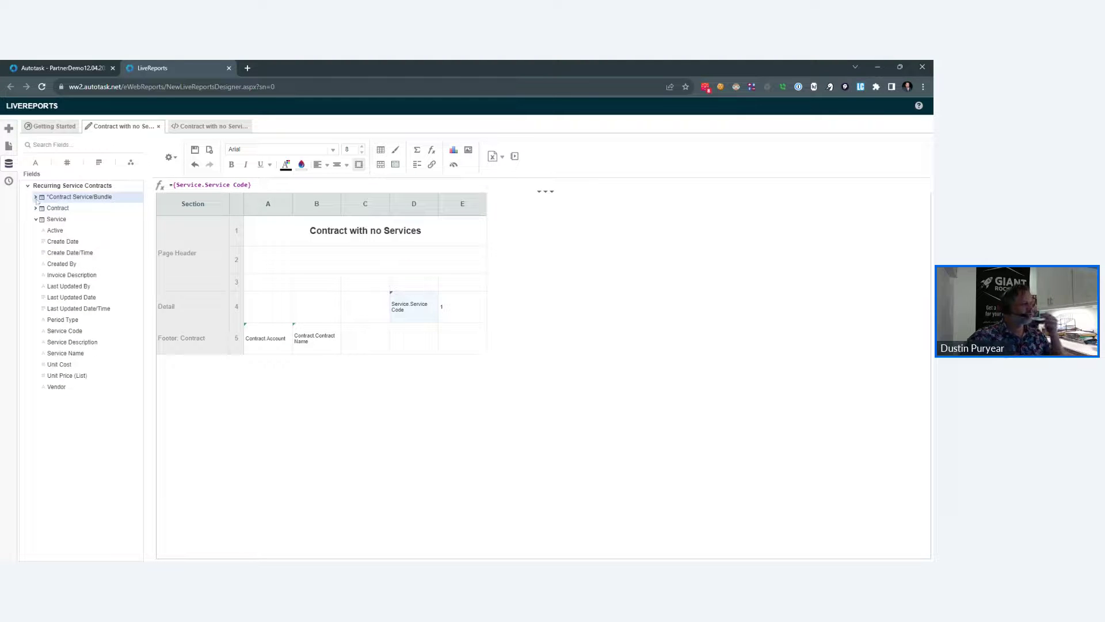
left_click(36, 197)
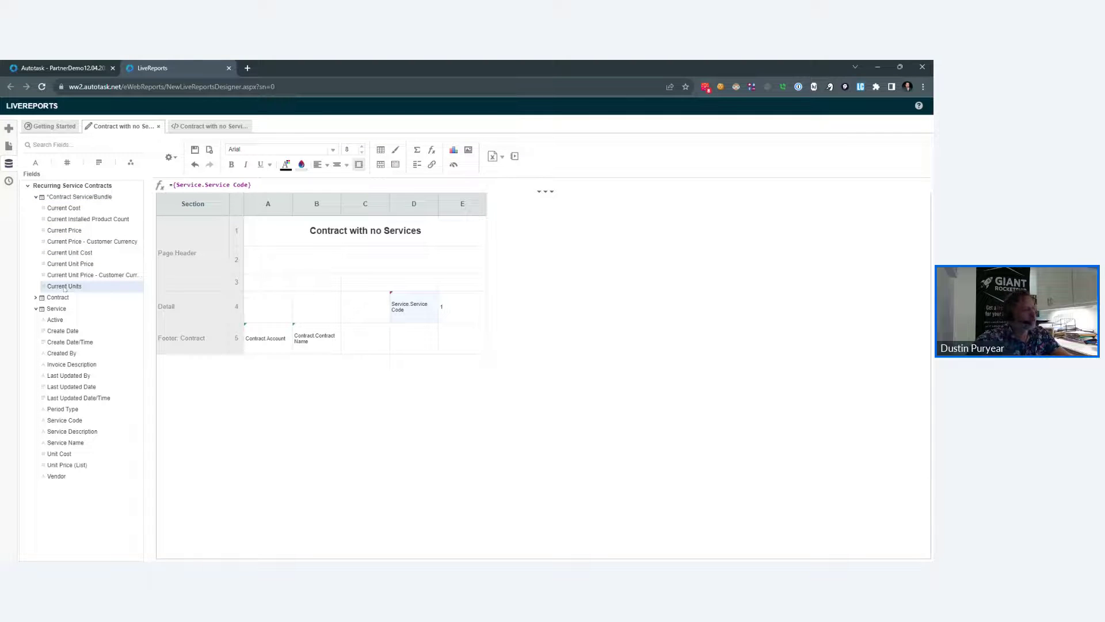
left_click_drag(64, 286, 414, 309)
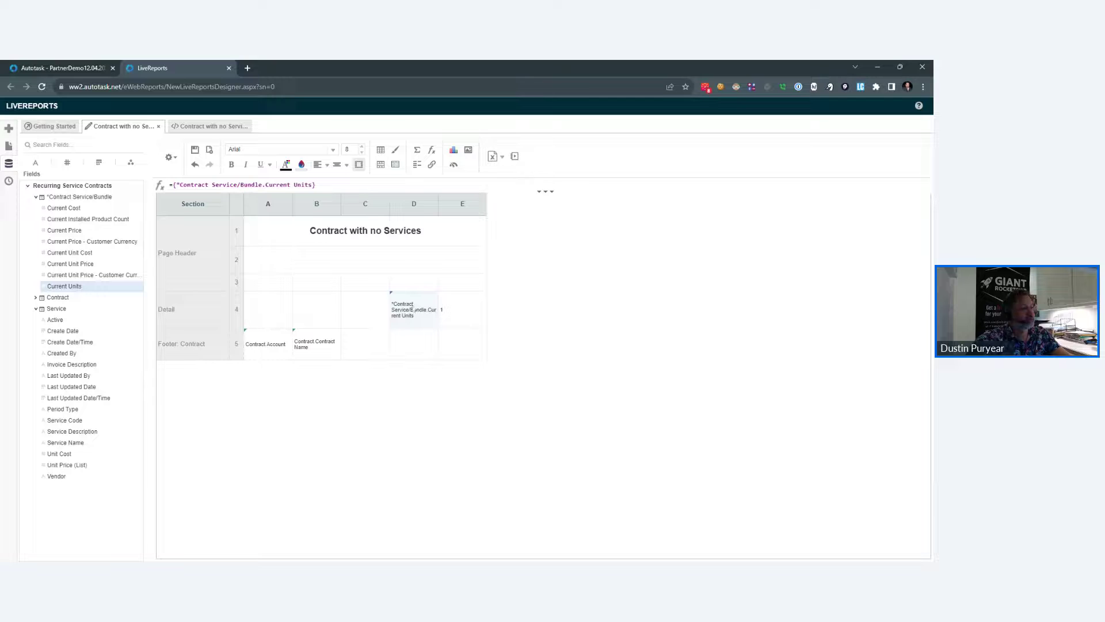
- Set column E of the Detail row to the formula =IF([D4]>0,1,0) and preview the report
double_click(453, 314)
type("=IF([D4]==0")
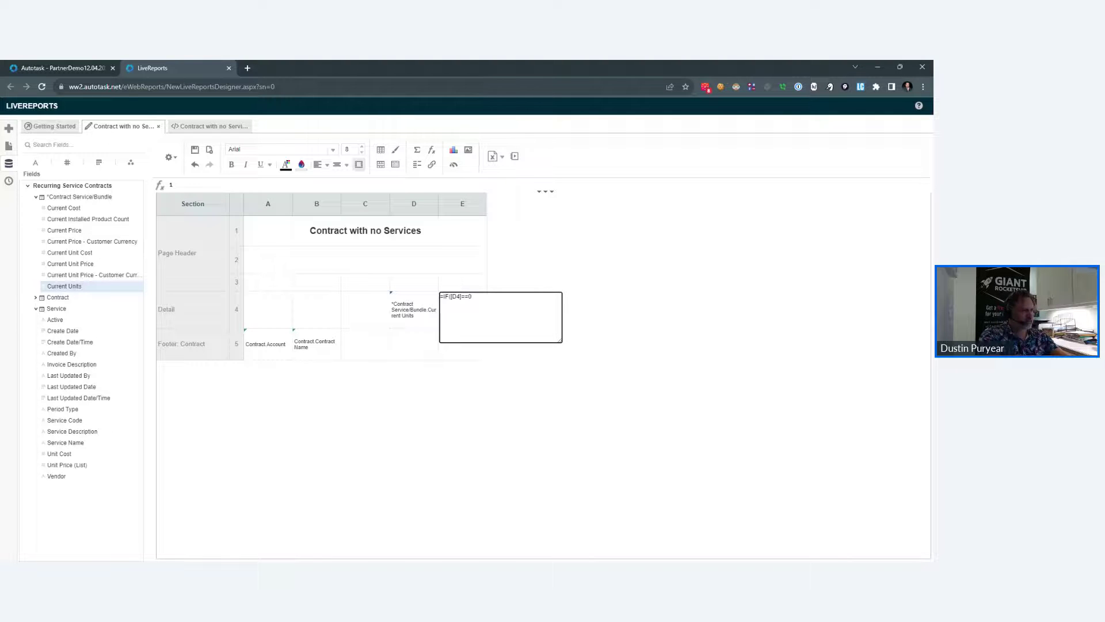
key("BackSpace")
key("BackSpace")
key("BackSpace")
type(">0")
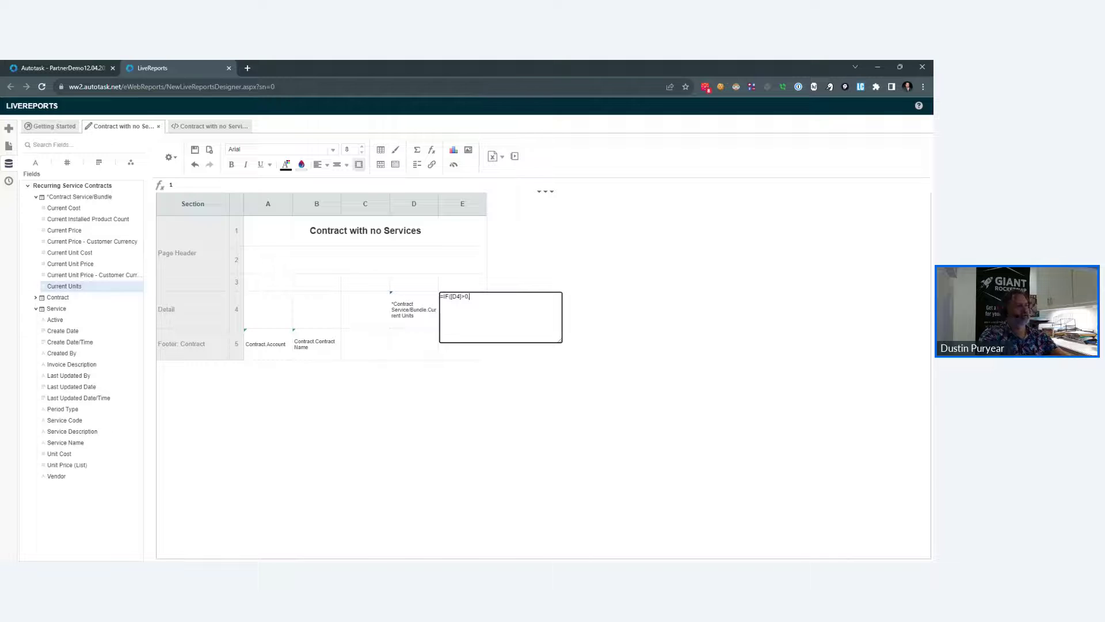
type(",1,0")
key("Return")
left_click(521, 165)
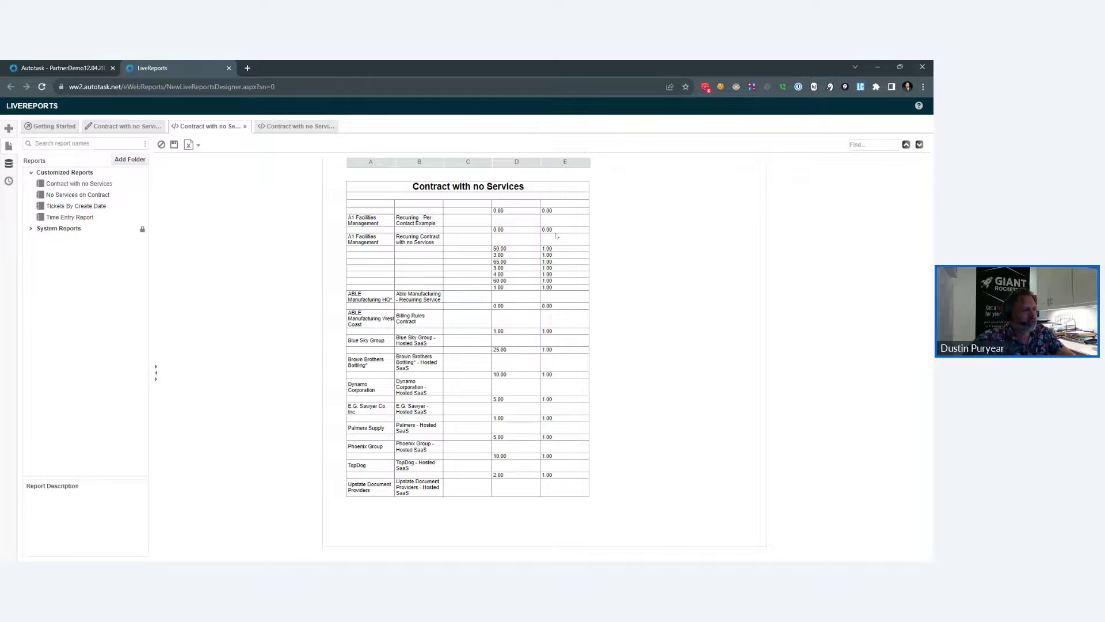
left_click(139, 125)
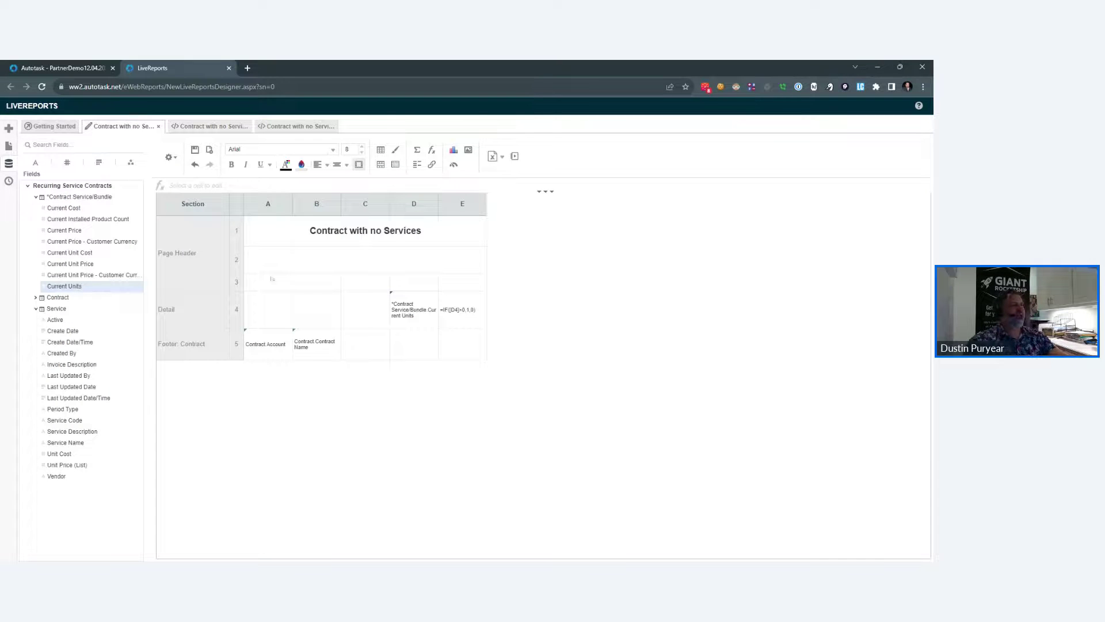
- Enter the formula =SUM([E4]) in column E of the Contract footer row
left_click(459, 344)
left_click(458, 344)
key("Escape")
double_click(465, 343)
type("=SUM([E4")
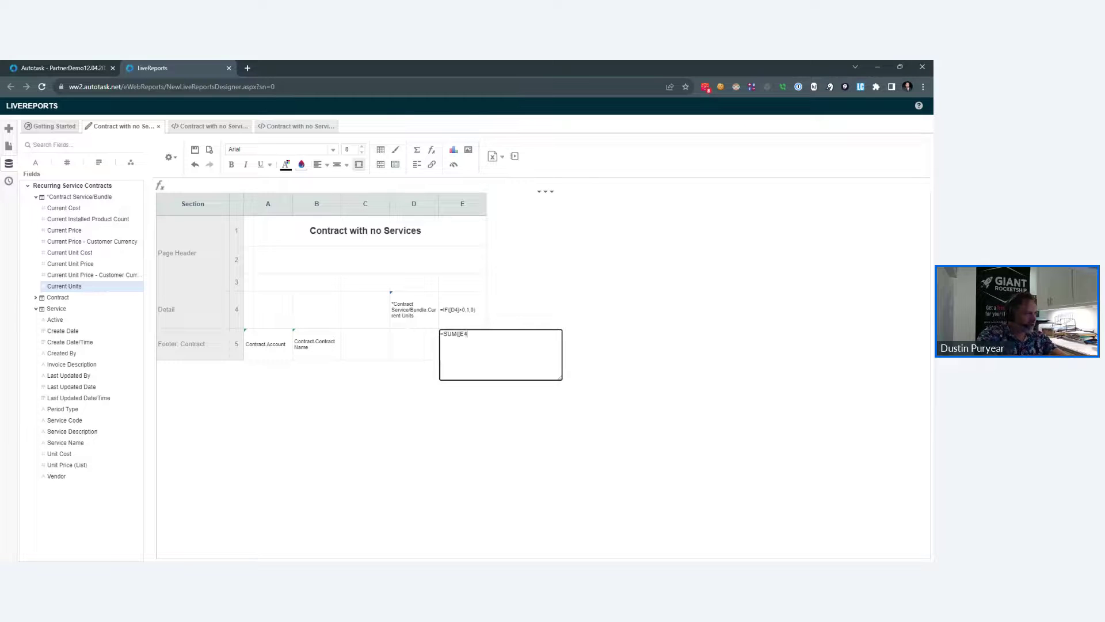
key("Return")
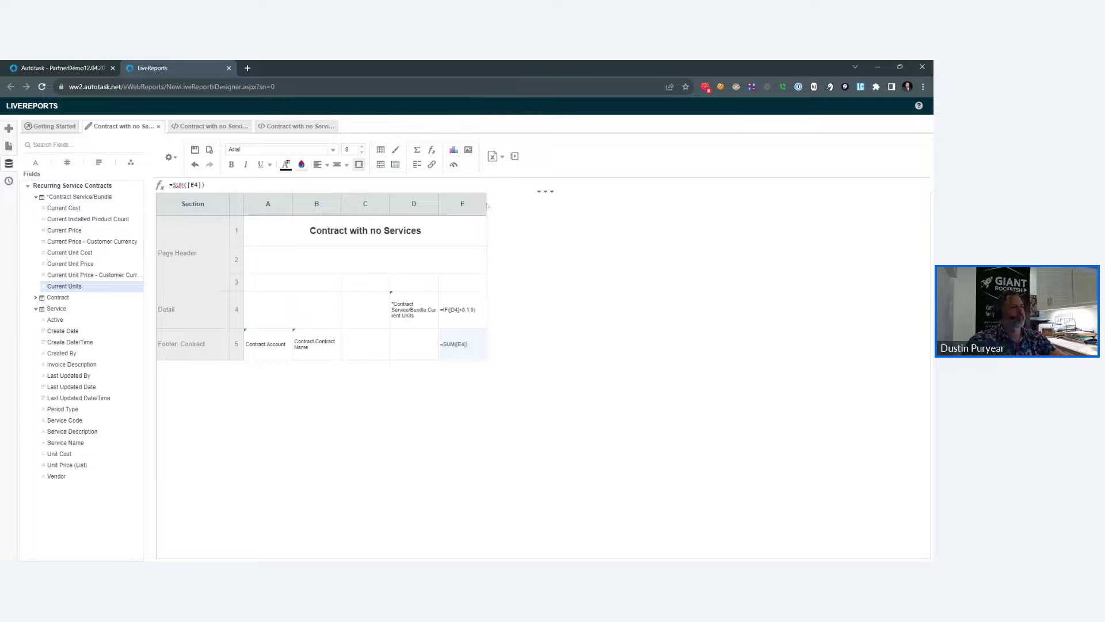
- Run the report and compare the per-contract sums in column E with the designer layout
left_click(514, 157)
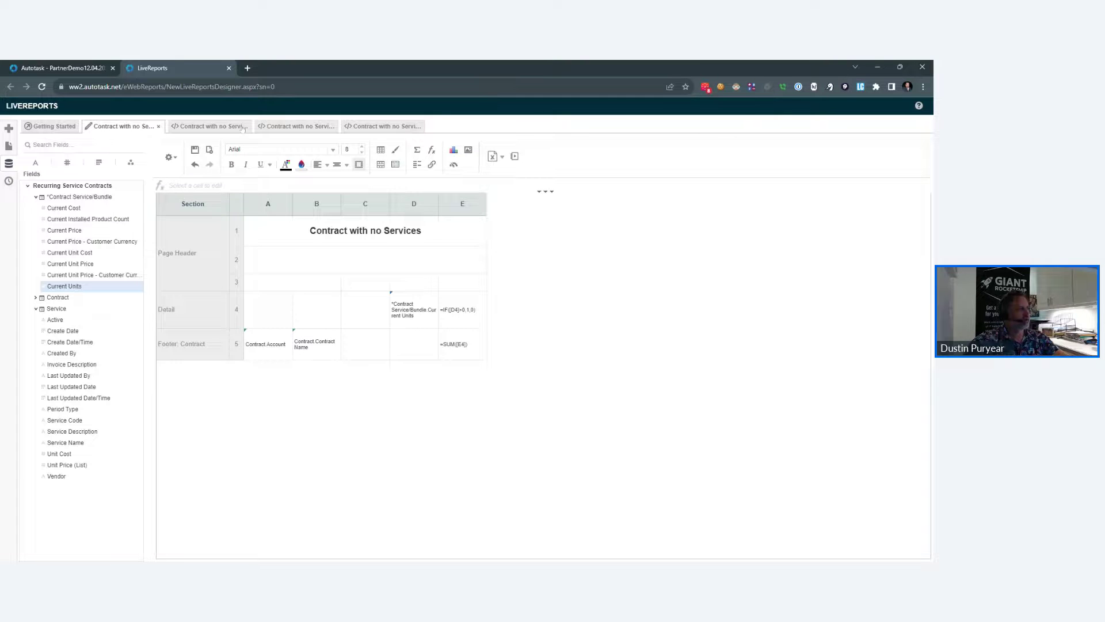
left_click(213, 127)
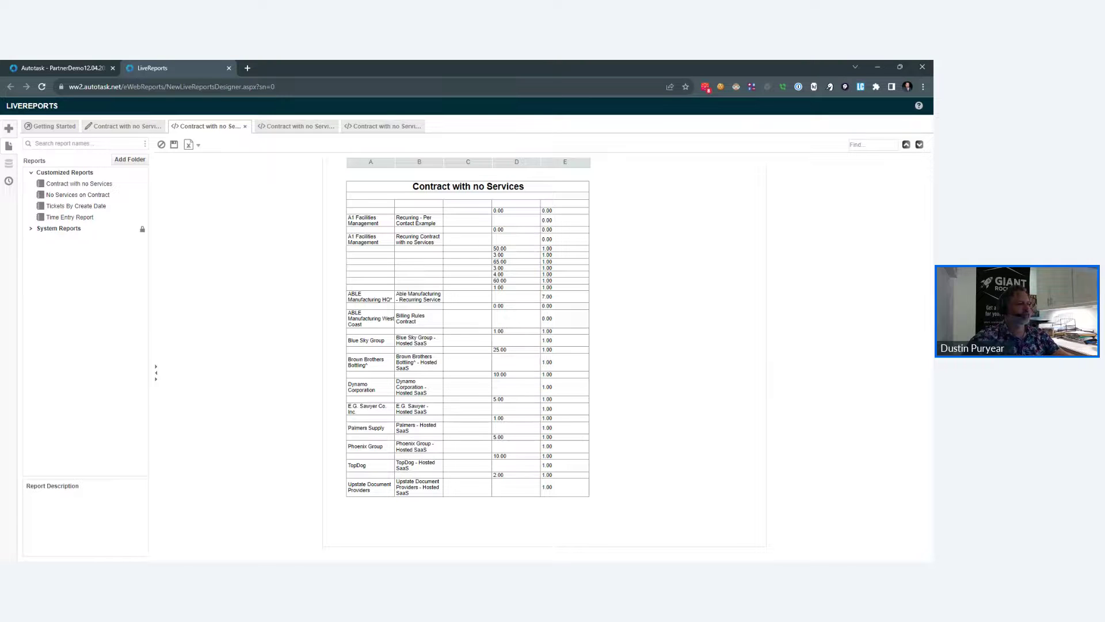
left_click(126, 126)
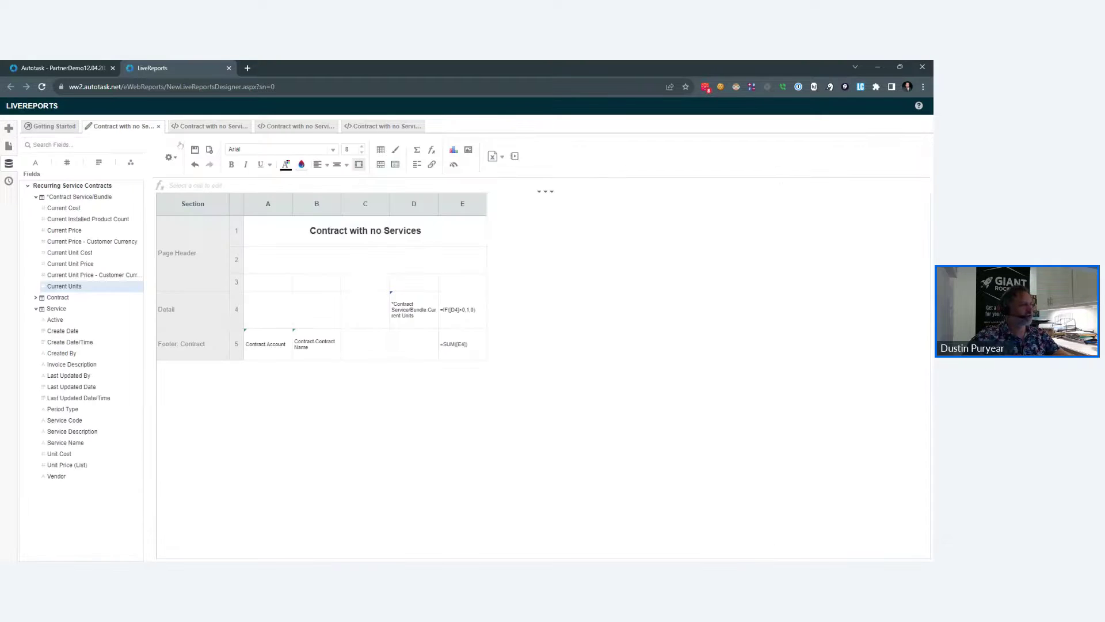
left_click(233, 127)
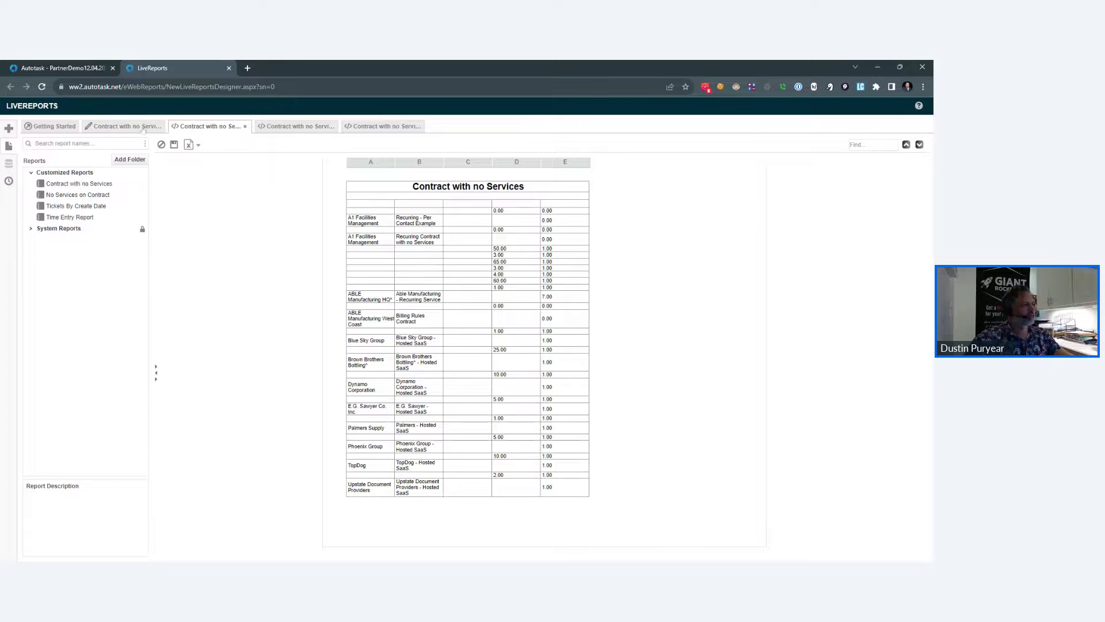
left_click(143, 127)
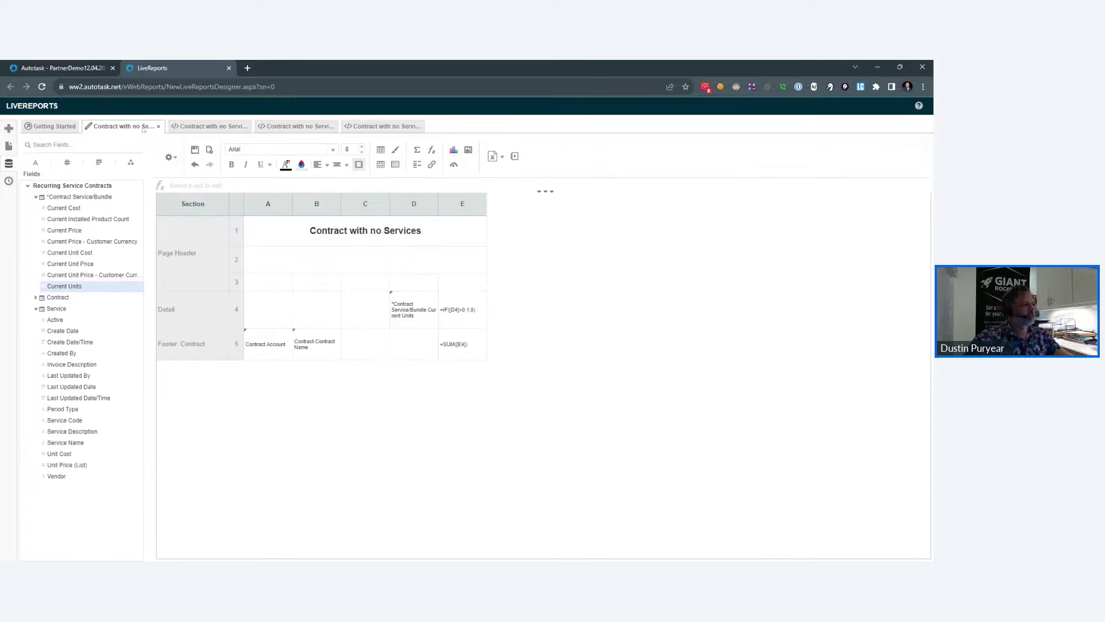
- Suppress the Detail row in the report layout and close all open report previews
right_click(236, 310)
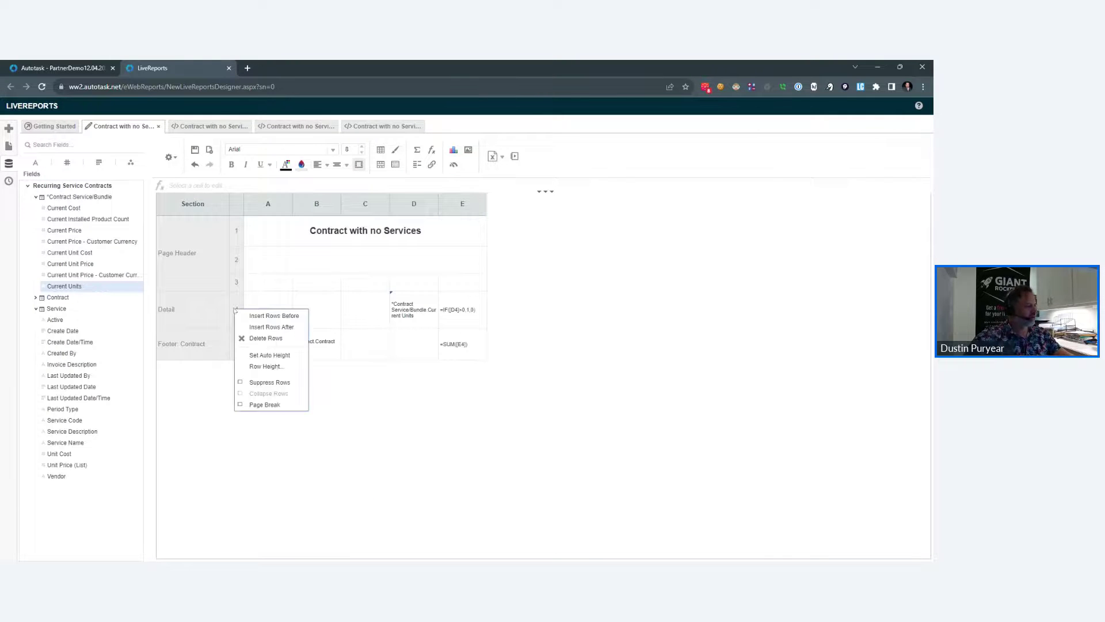
left_click(262, 371)
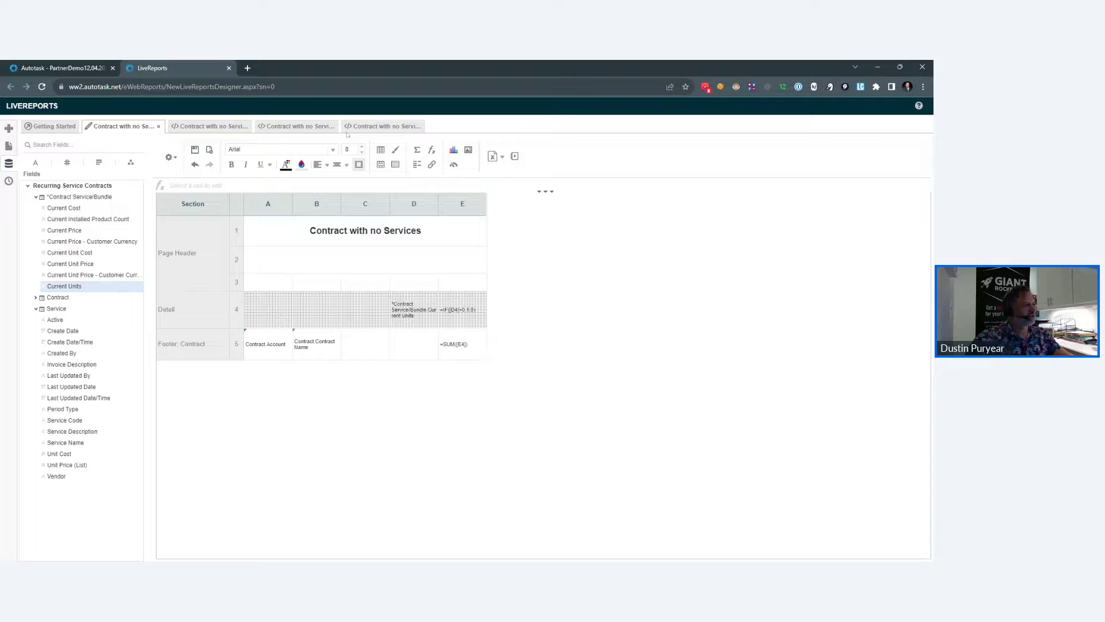
left_click(425, 126)
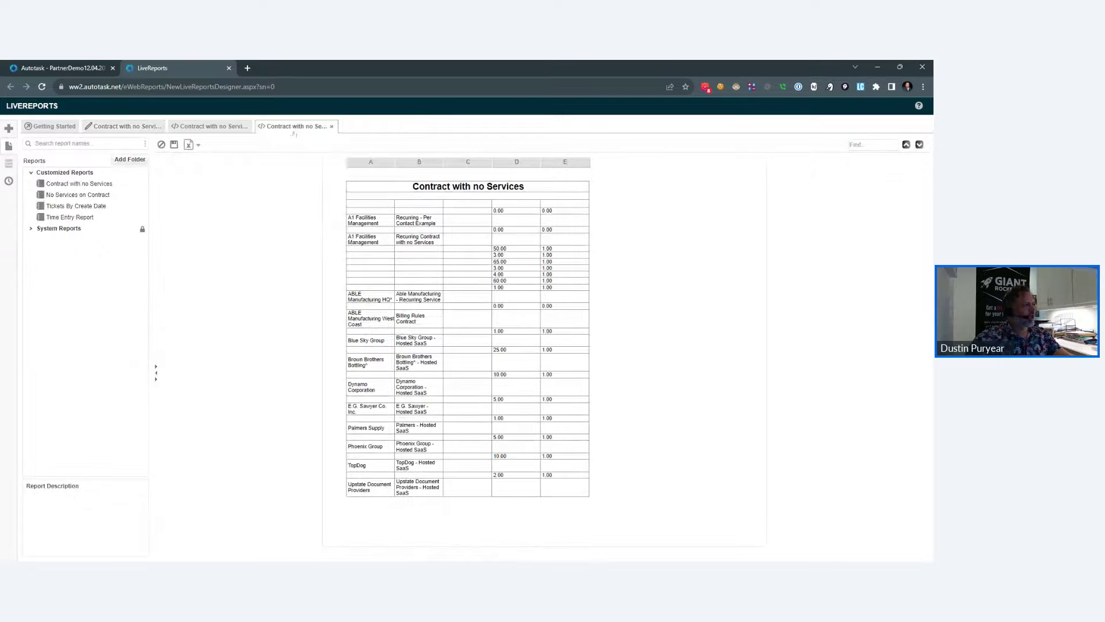
left_click(332, 126)
left_click(246, 126)
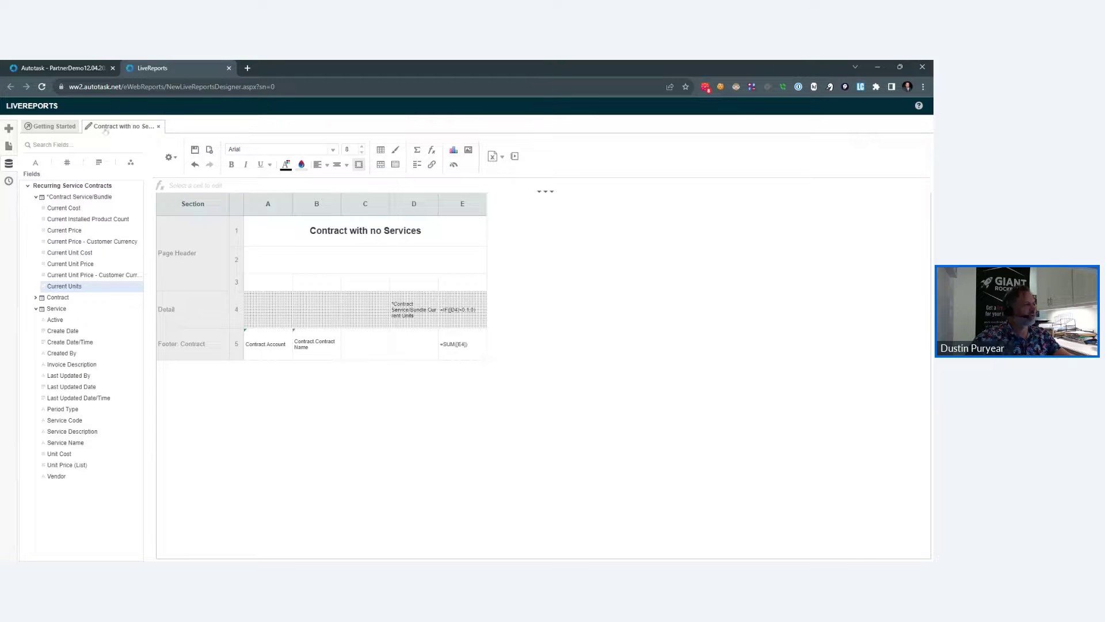
- Save the report, run it to review the per-contract service counts in column E, and close the preview
left_click(193, 152)
left_click(517, 157)
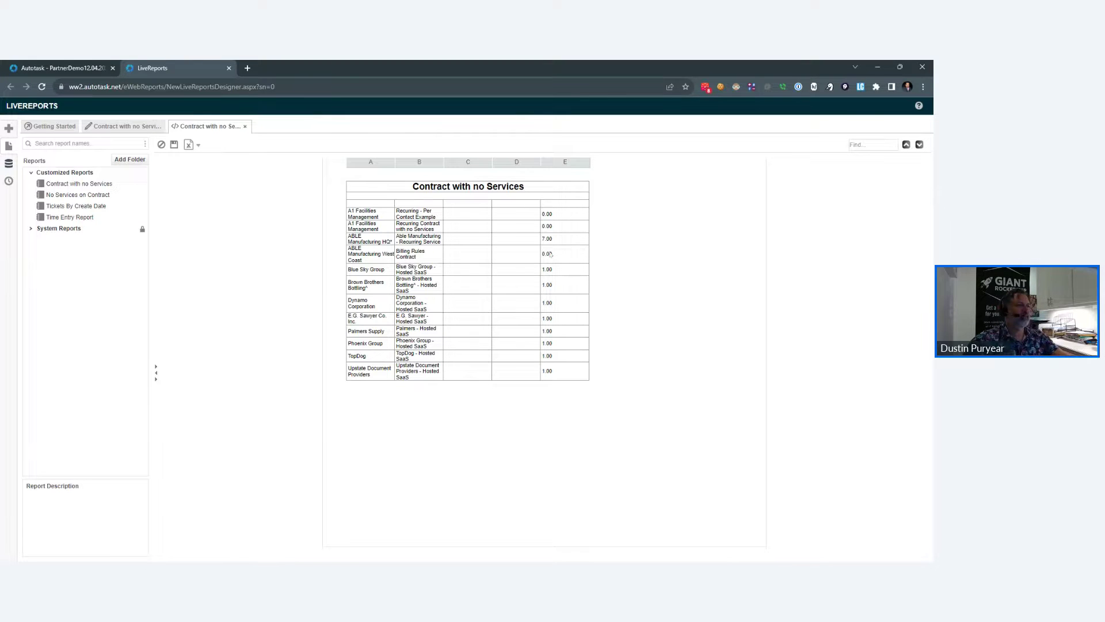
left_click(244, 126)
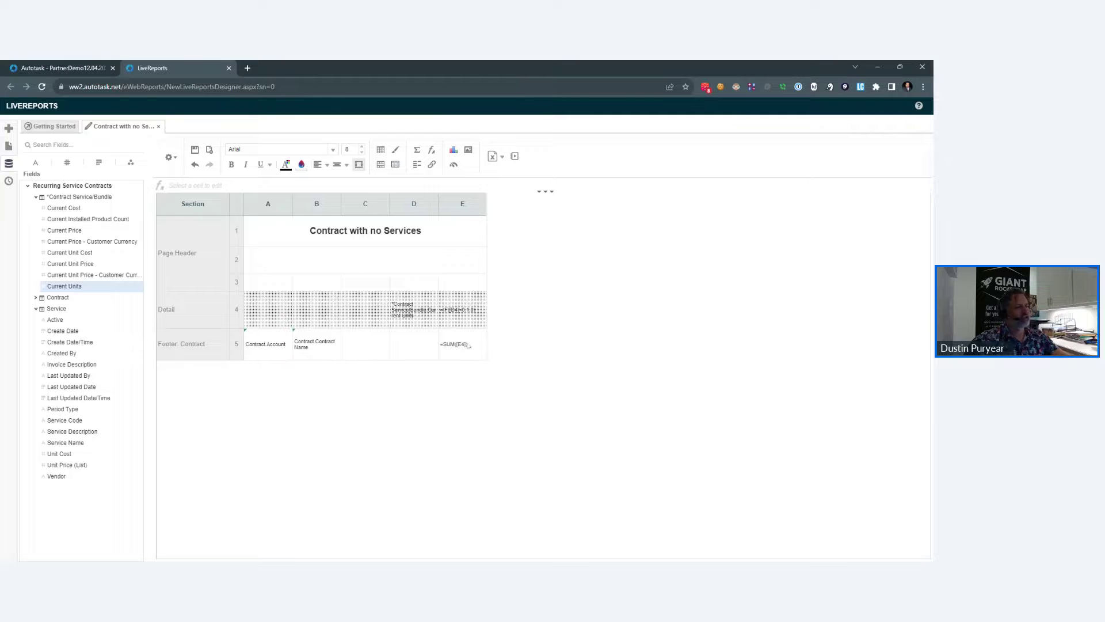
- Add a conditional formatting rule with the Suppress Row action to the column E sum cell in the Contract footer row
left_click(469, 345)
left_click(469, 344)
key("Escape")
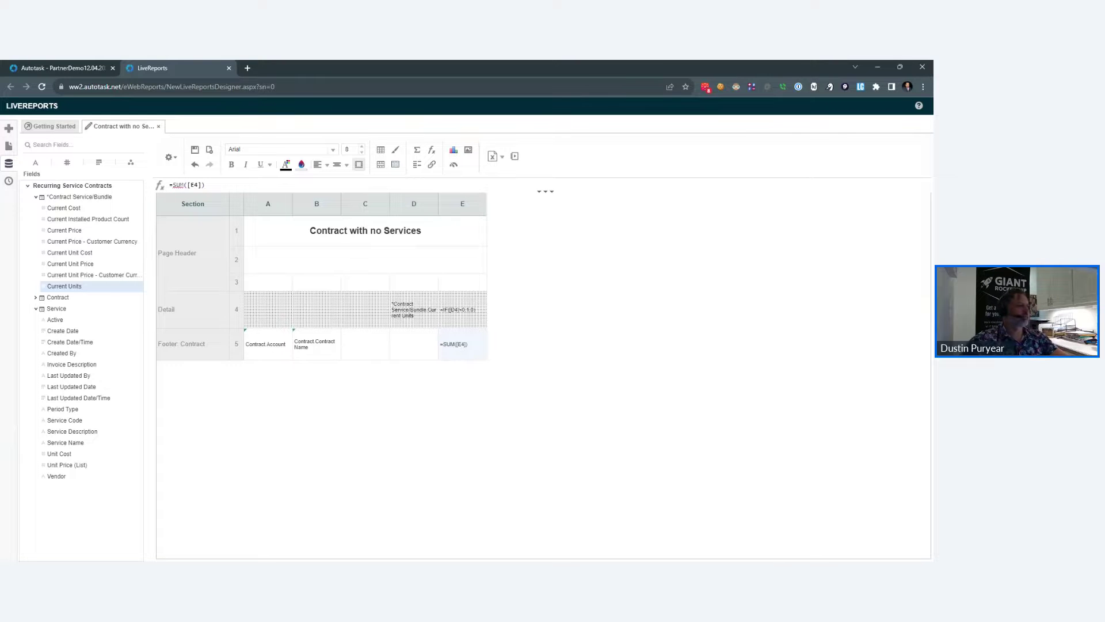
left_click(381, 151)
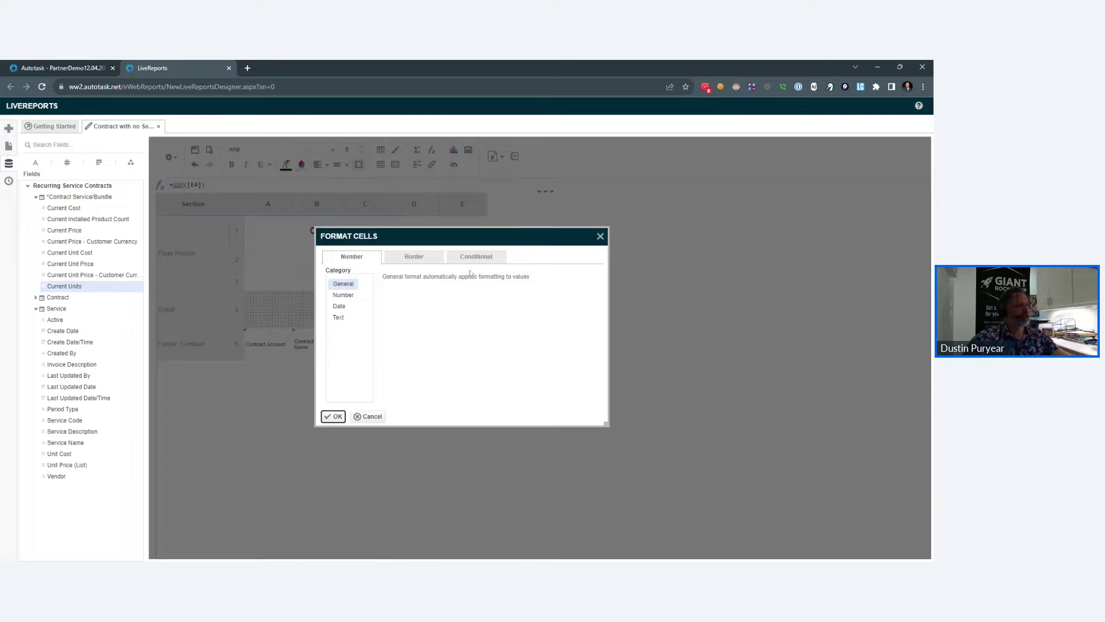
left_click(476, 256)
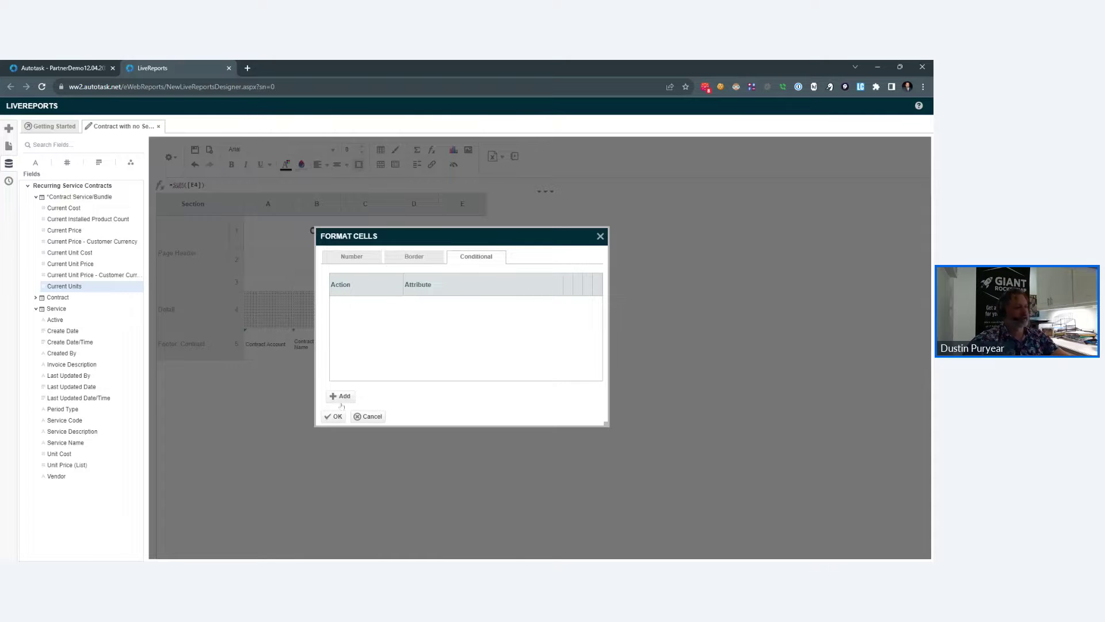
left_click(342, 396)
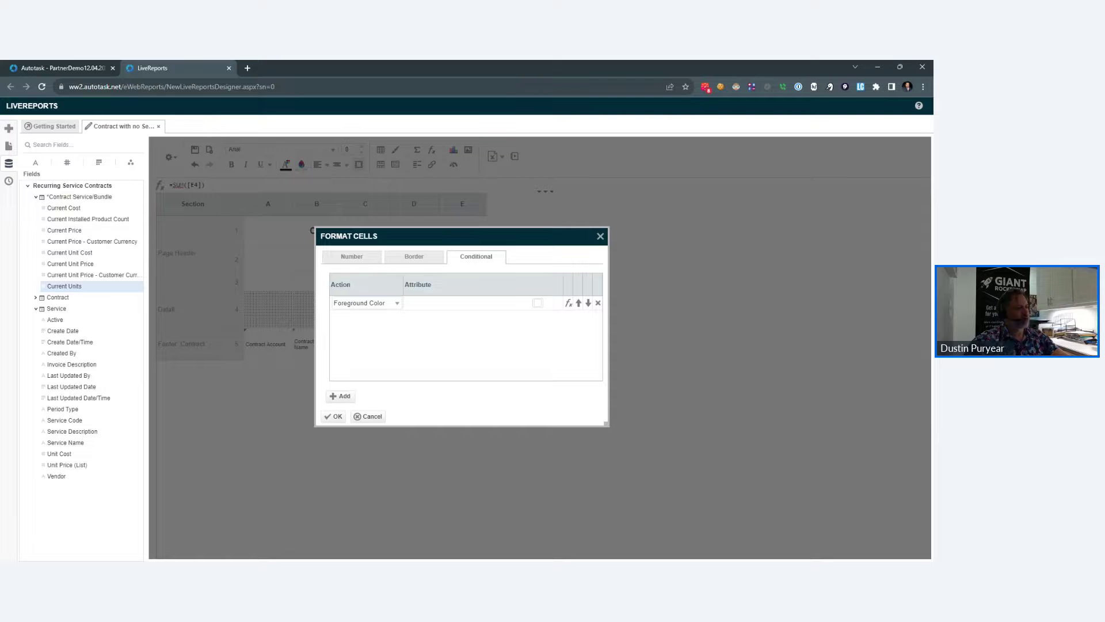
left_click(570, 304)
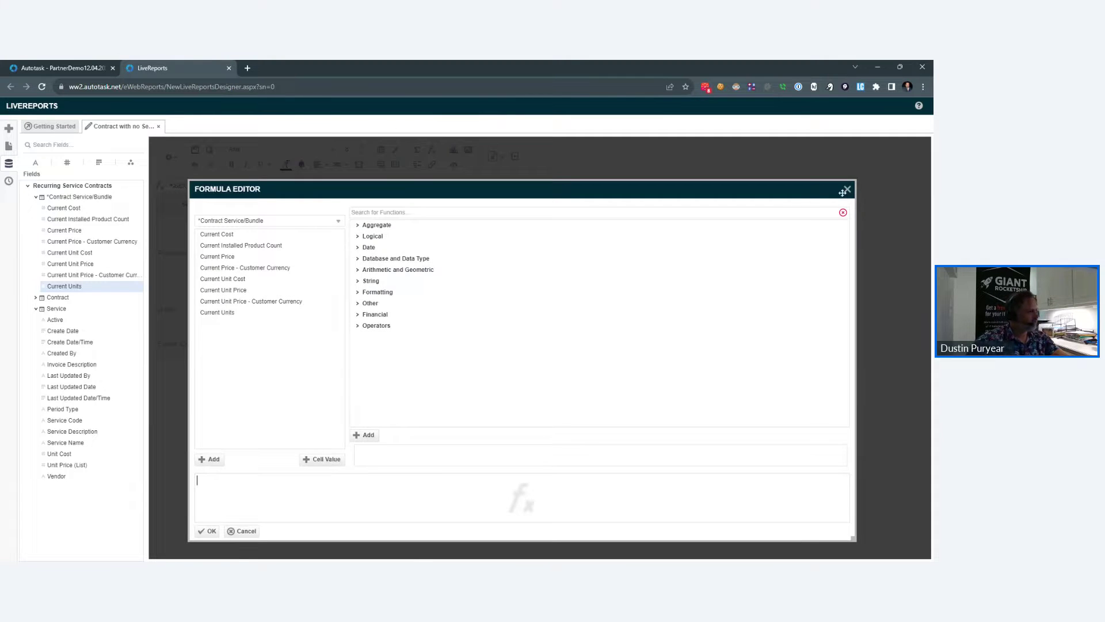
left_click(846, 190)
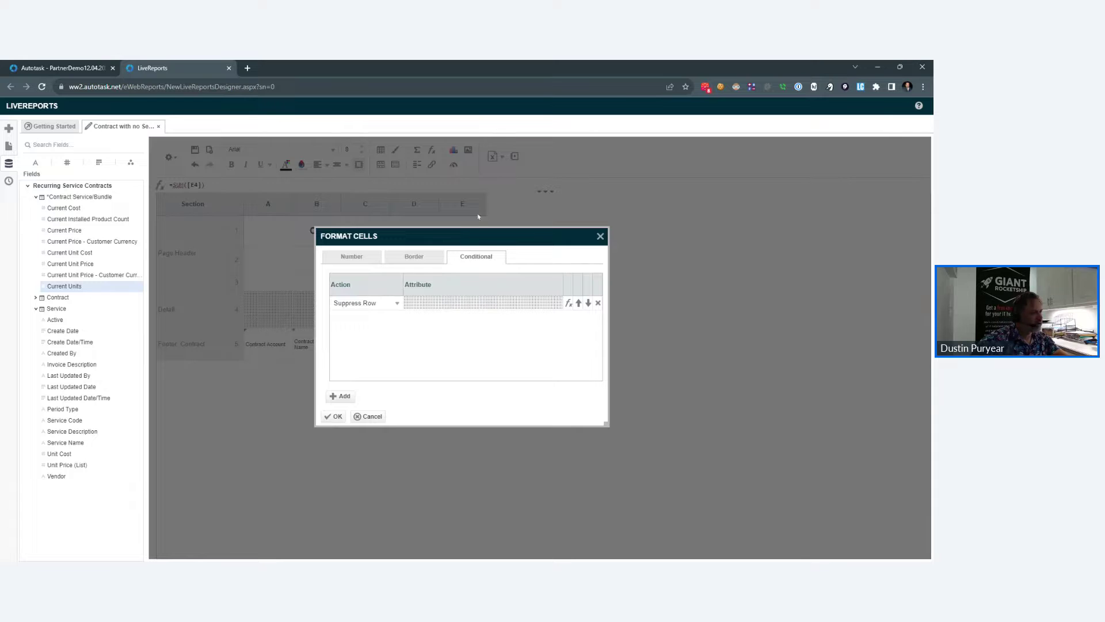
- Set the Suppress Row rule's condition formula to [E5]>0, then run the report to check it and return to the designer
left_click(568, 304)
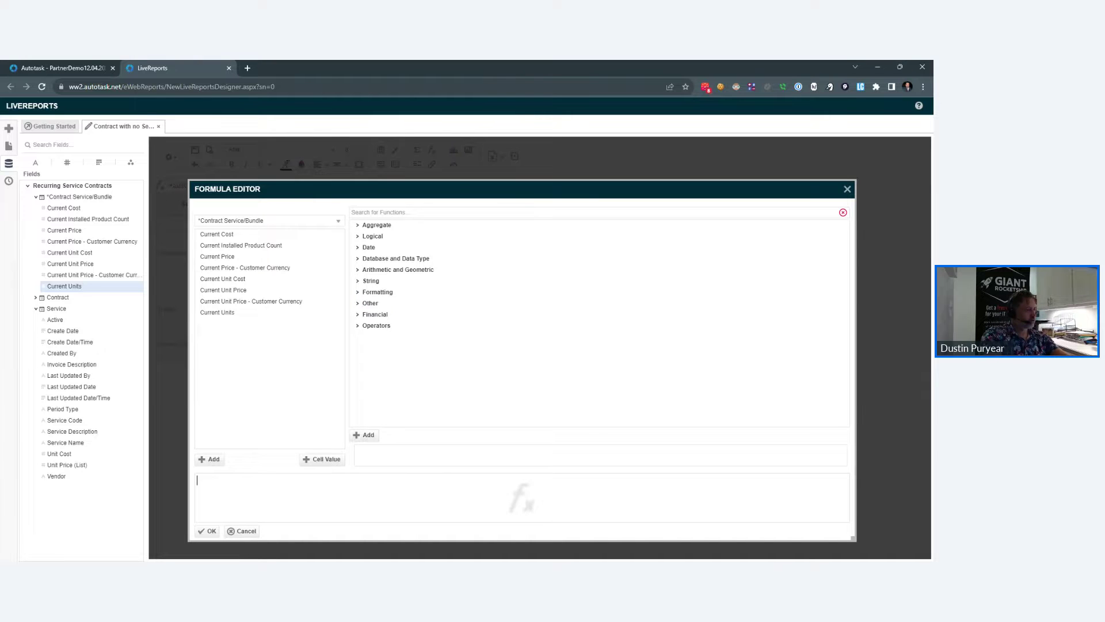
type("[E5]>0")
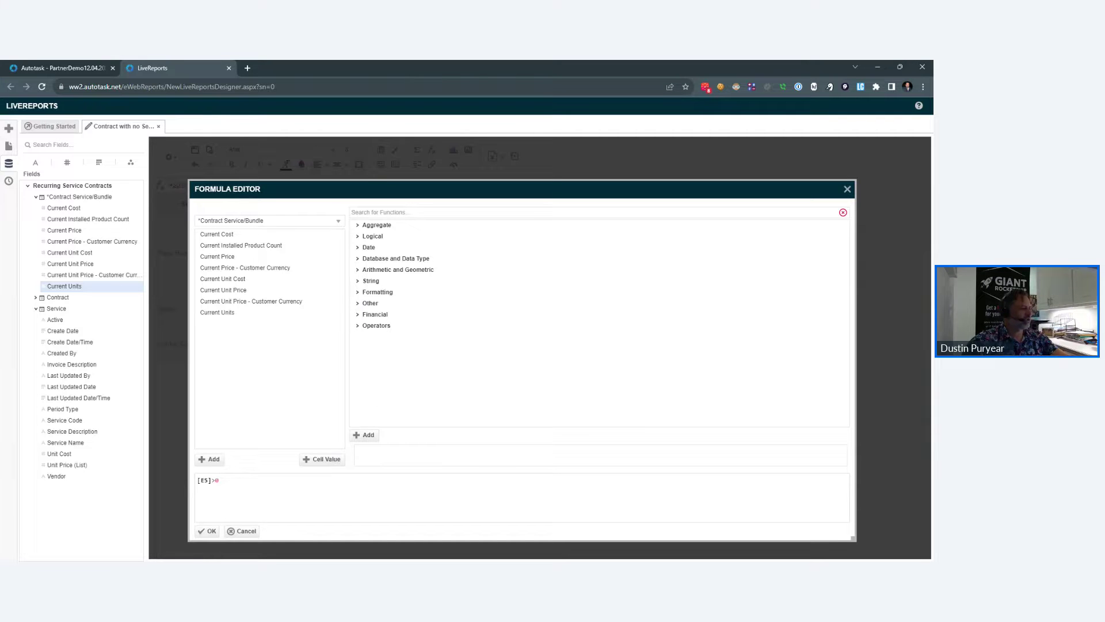
left_click(207, 531)
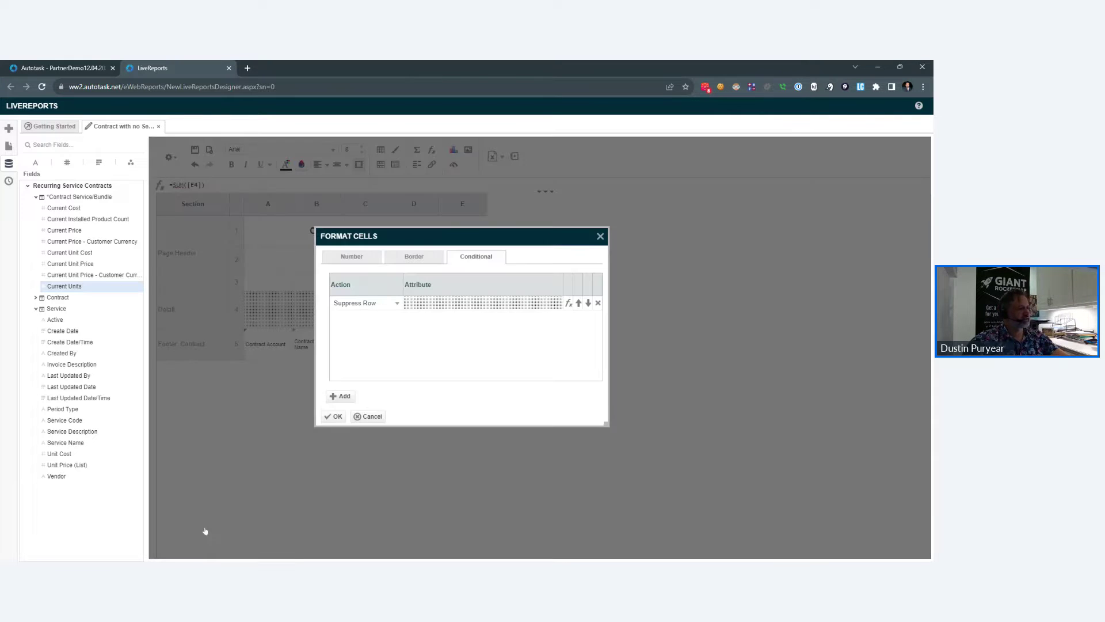
left_click(336, 416)
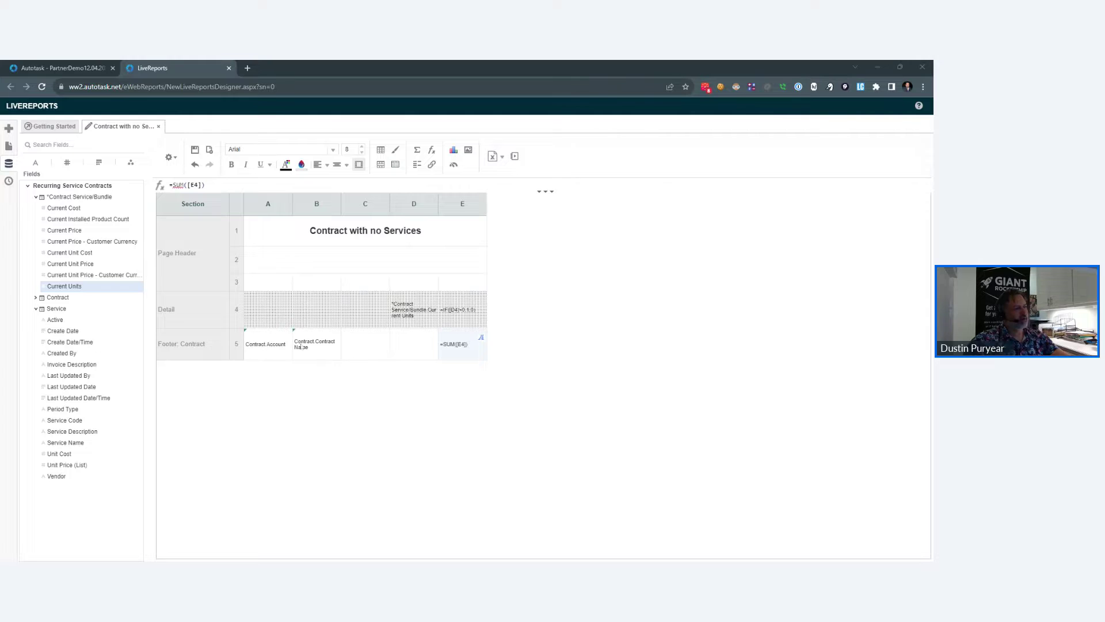
left_click(515, 156)
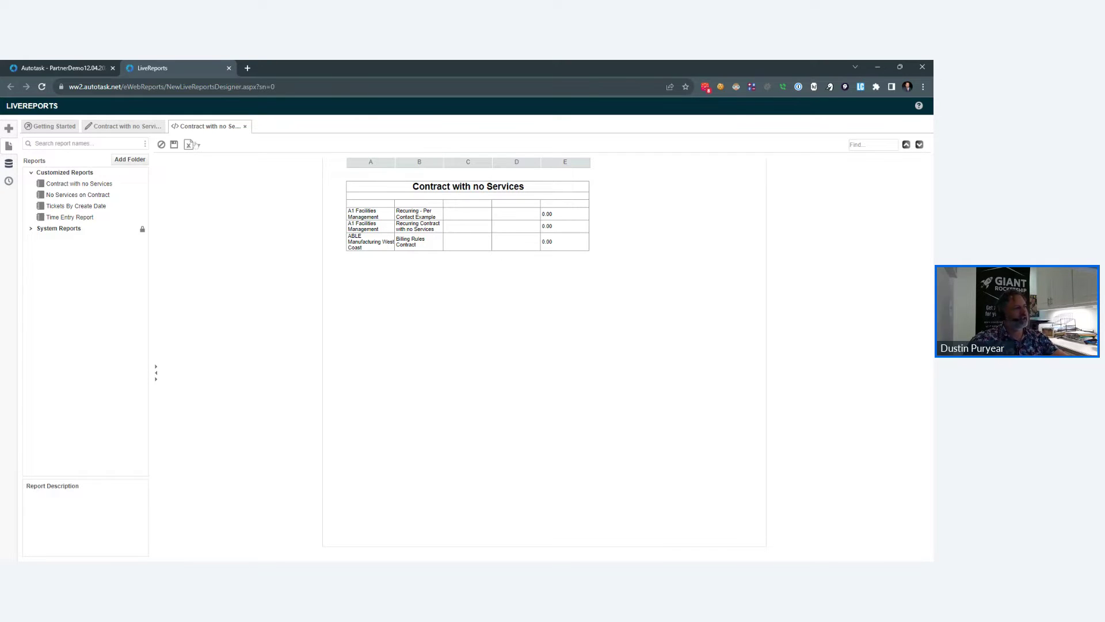
left_click(136, 128)
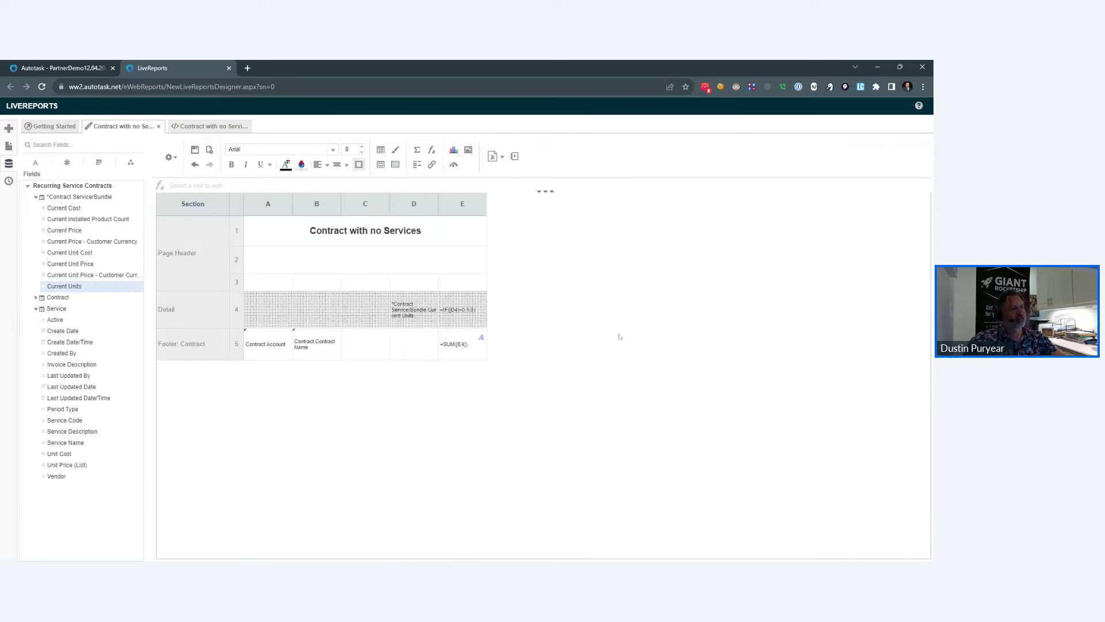